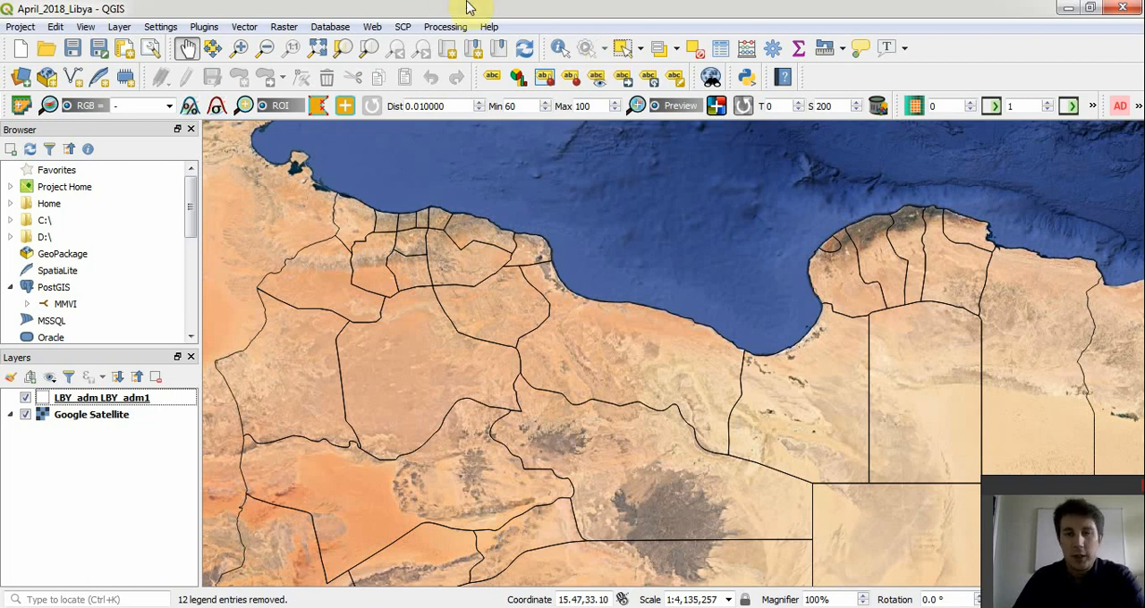
- Open the raster Georeferencer tool
left_click(285, 33)
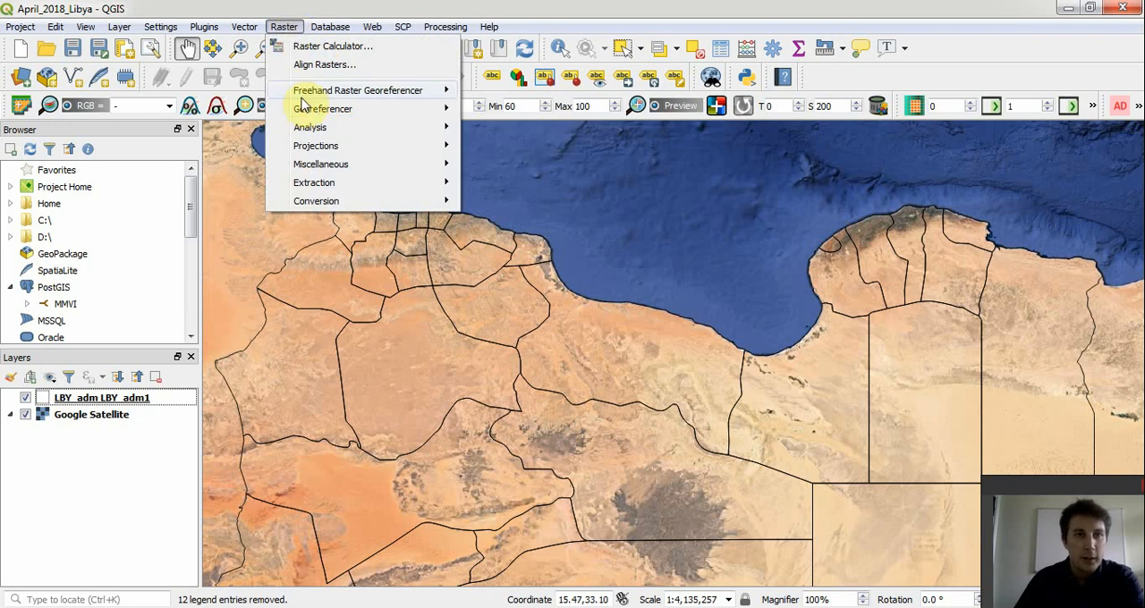
mouse_move(313, 113)
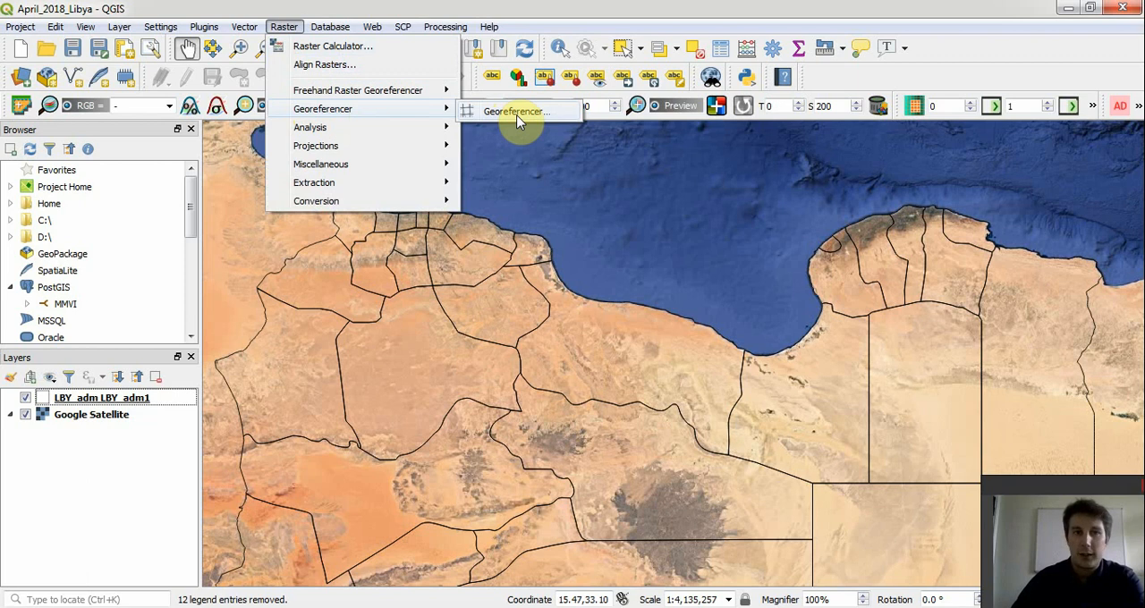
left_click(209, 29)
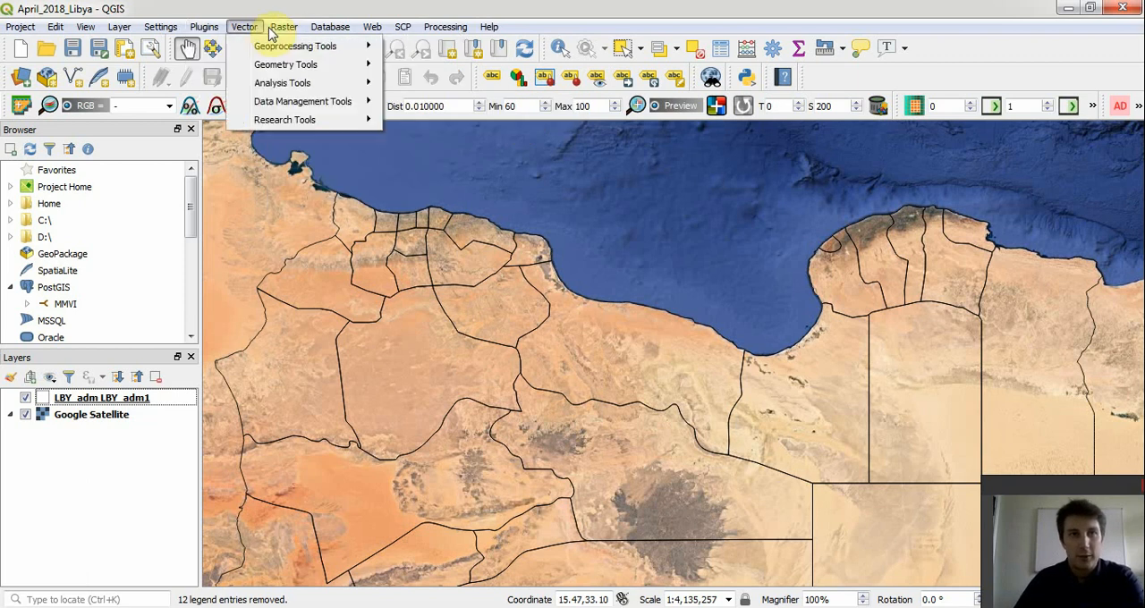
mouse_move(282, 30)
mouse_move(453, 108)
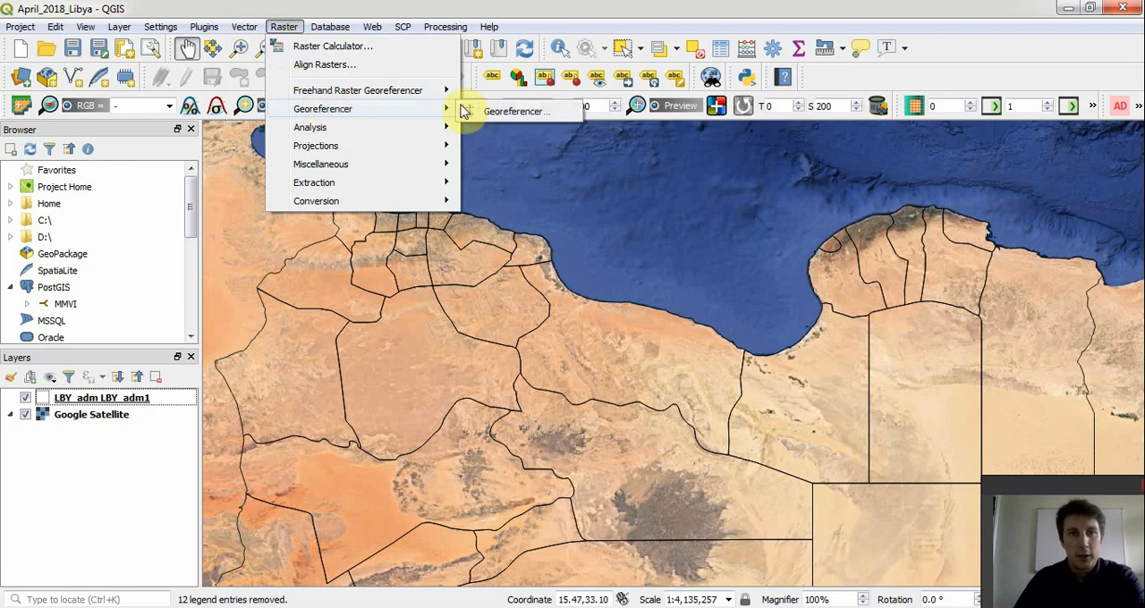
left_click(489, 113)
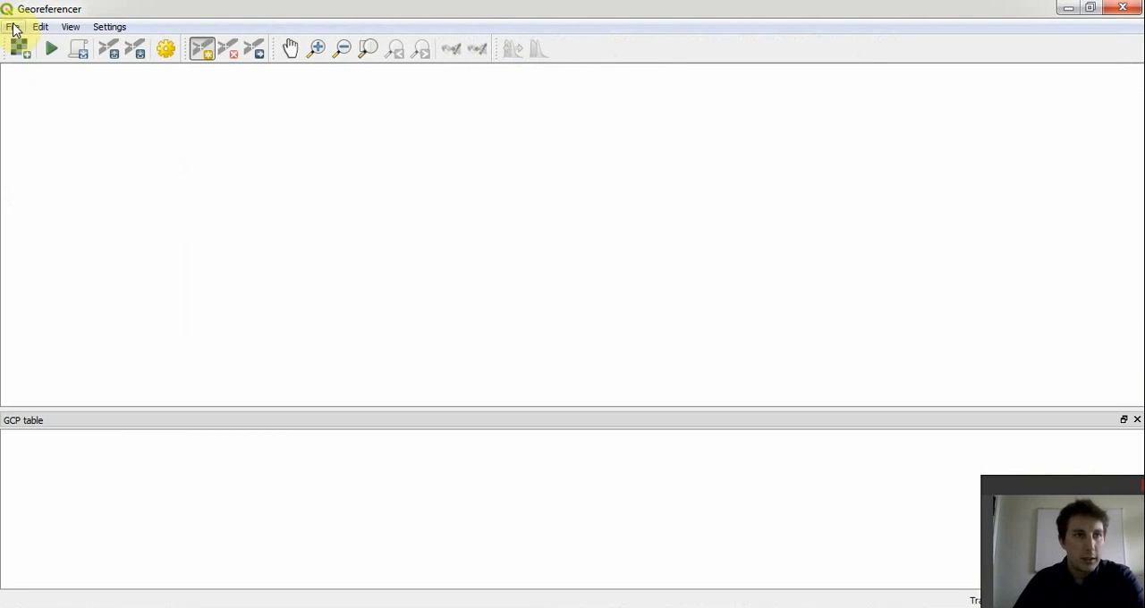
- Load the raster 3389-1 Mantiqat Daryanah from Documents/A_QGIS/Raster/EAMENA_LIBYA and assign it the WGS 84 (EPSG:4326) coordinate system
left_click(12, 28)
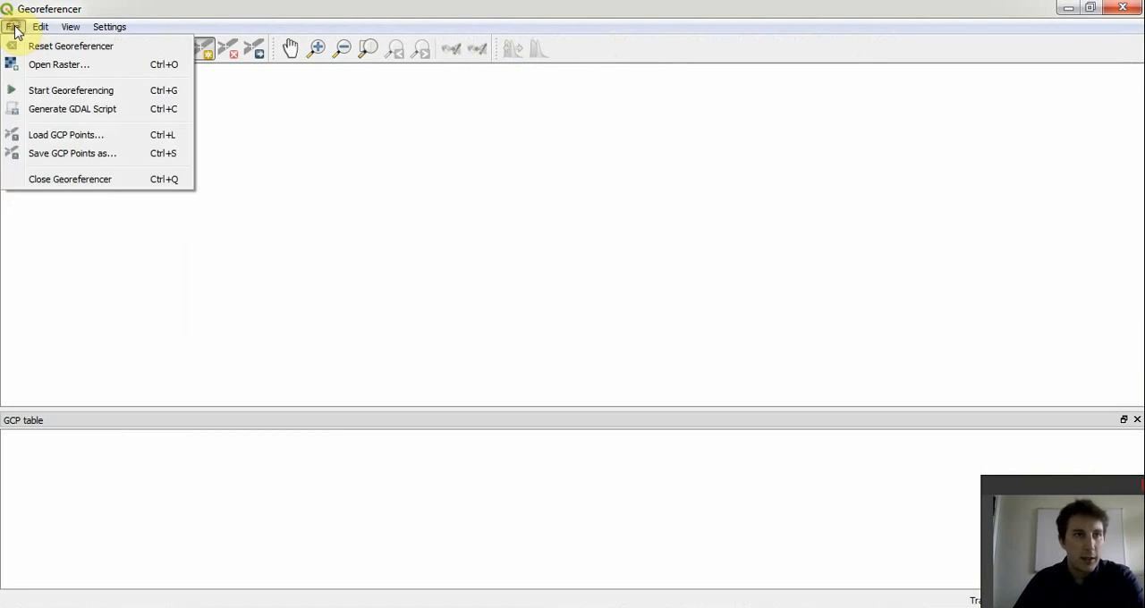
left_click(71, 75)
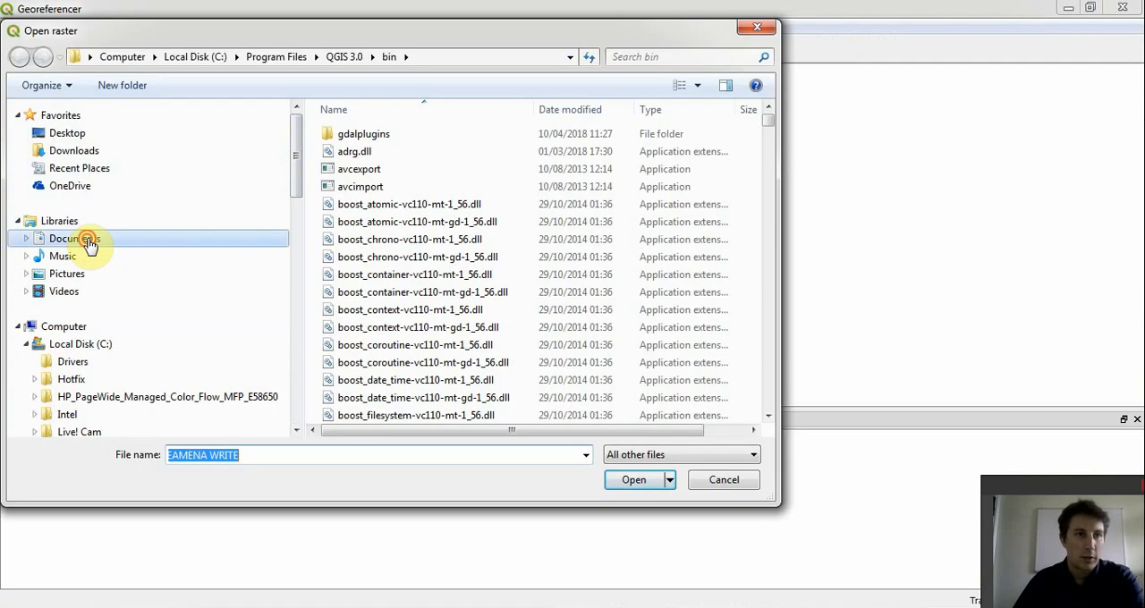
left_click(82, 240)
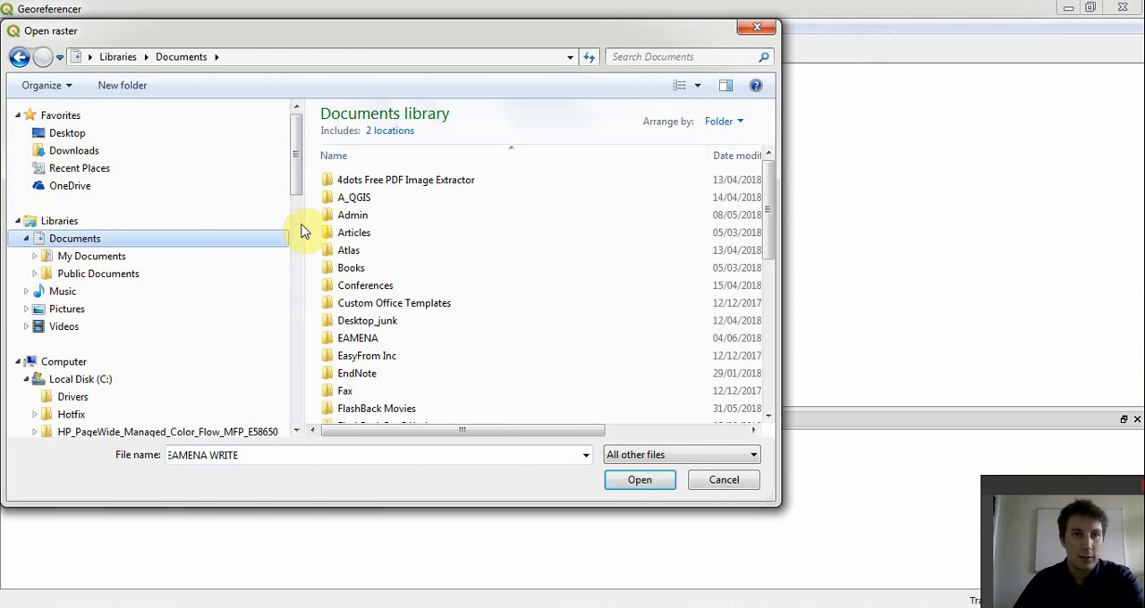
double_click(356, 198)
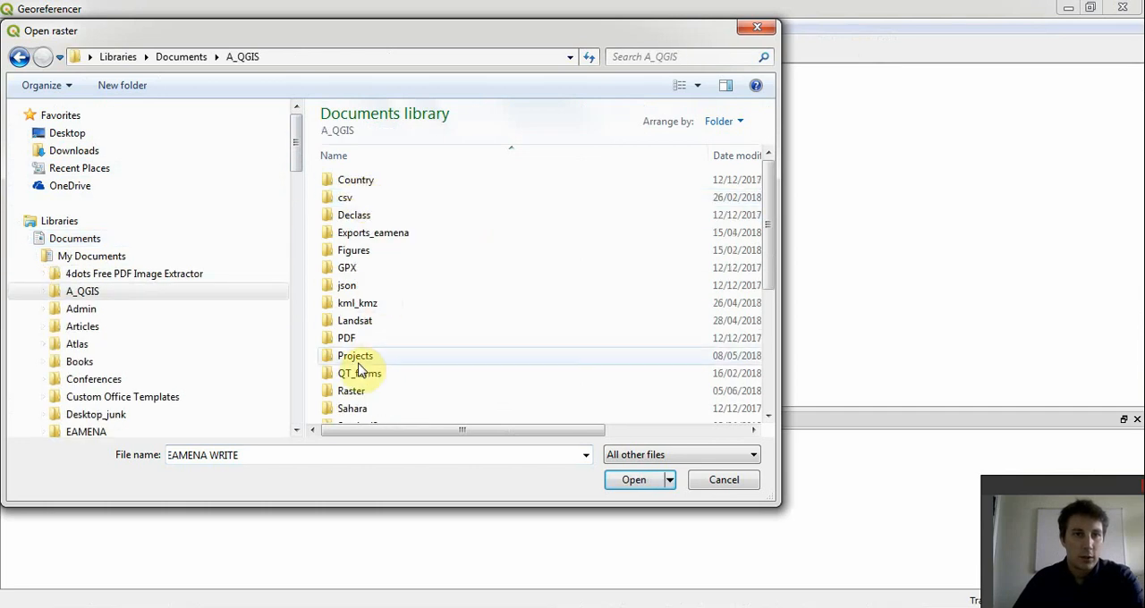
double_click(351, 393)
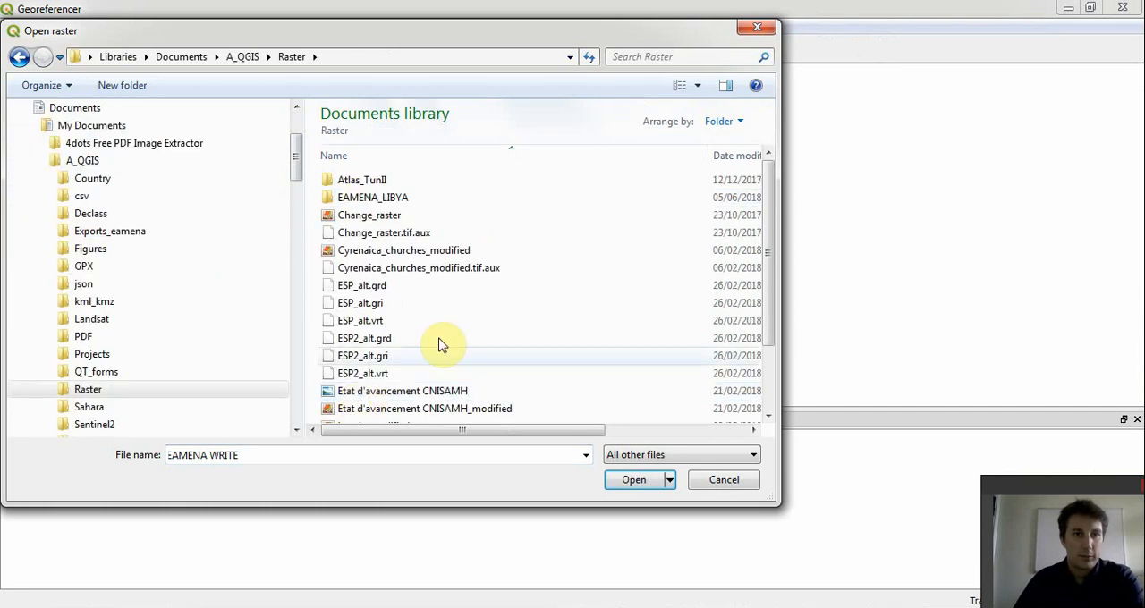
double_click(376, 199)
left_click(378, 180)
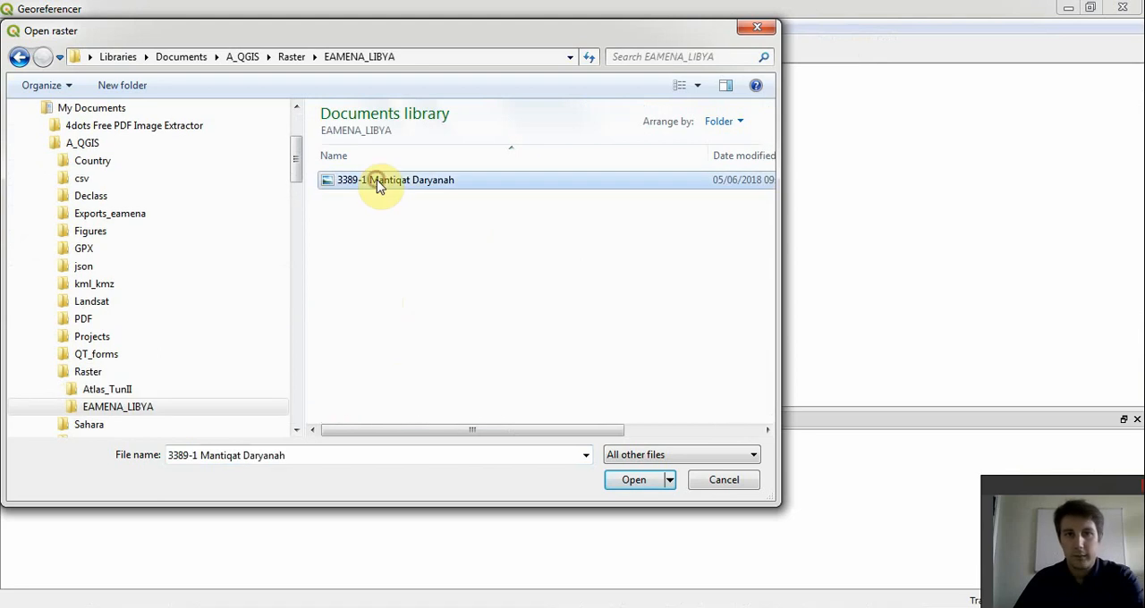
left_click(633, 482)
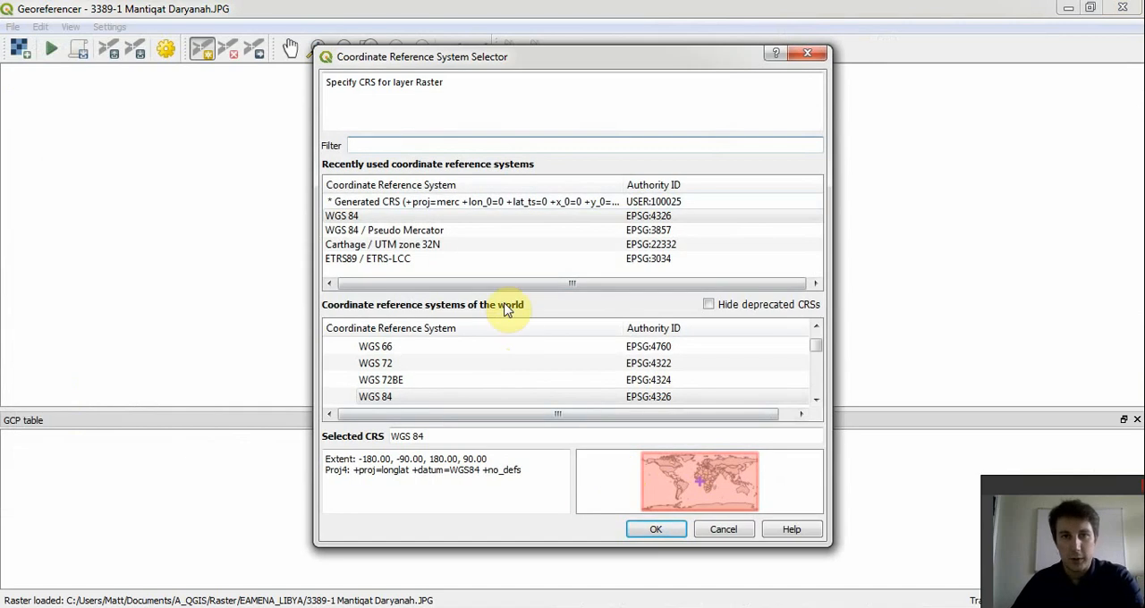
left_click(374, 220)
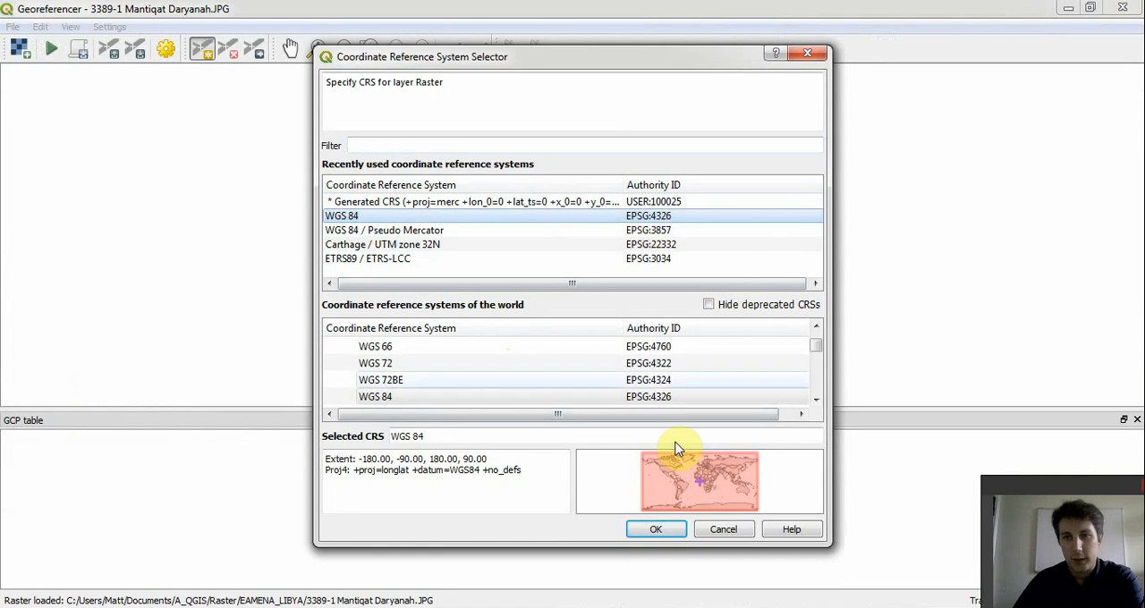
left_click(657, 531)
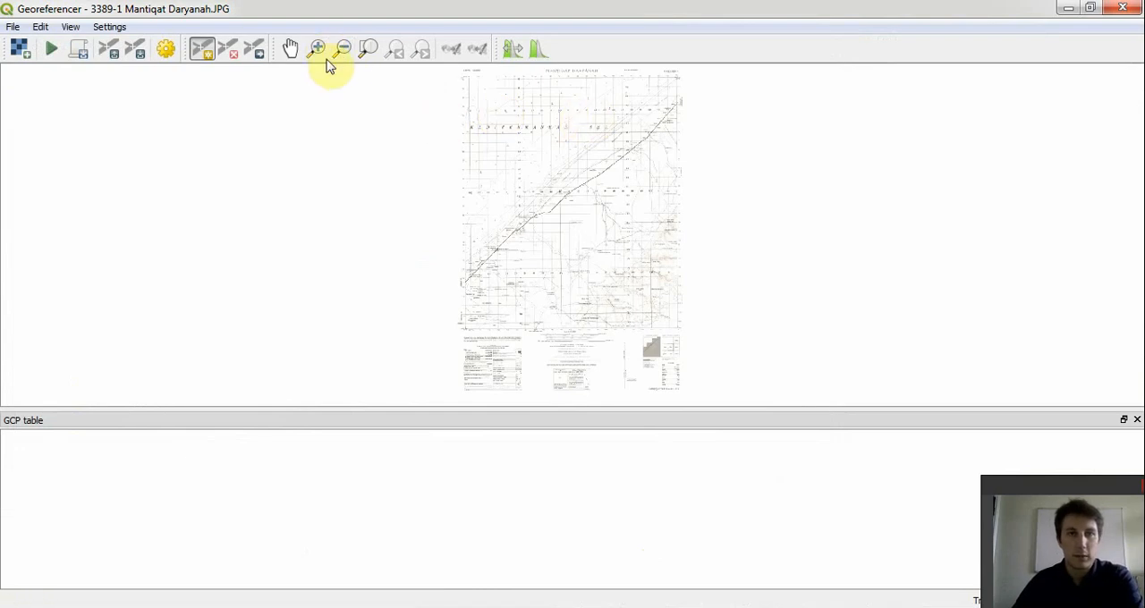
- Place a ground control point on the northeast corner of the map sheet's frame, at the 20°30' and 32°30' labels
left_click(318, 52)
left_click(500, 182)
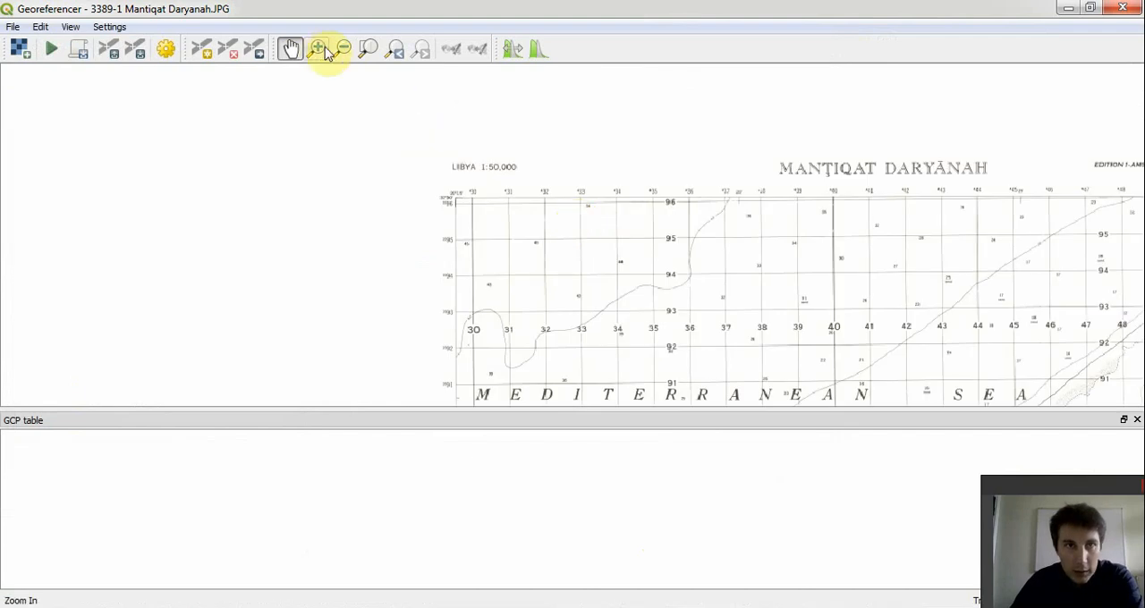
left_click_drag(1002, 260, 728, 200)
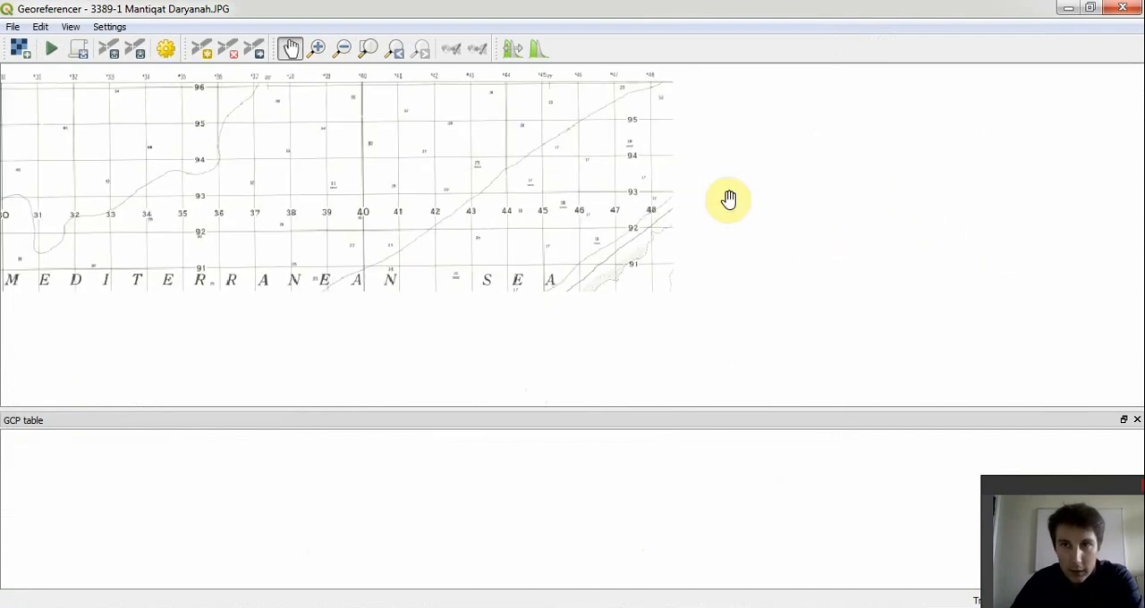
left_click_drag(808, 223, 725, 210)
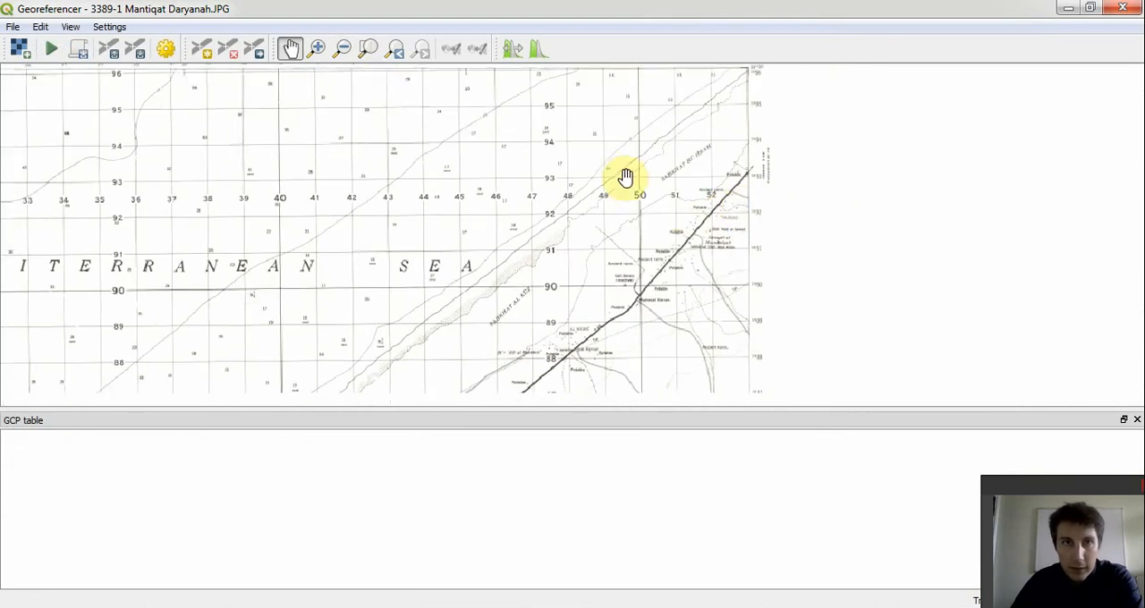
left_click(321, 52)
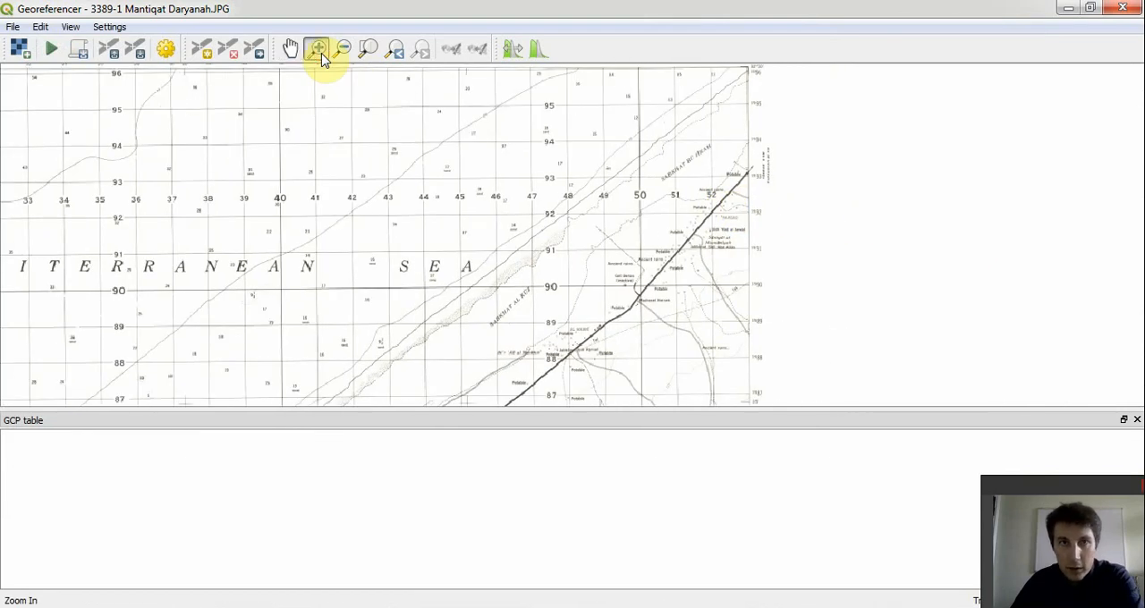
left_click(672, 250)
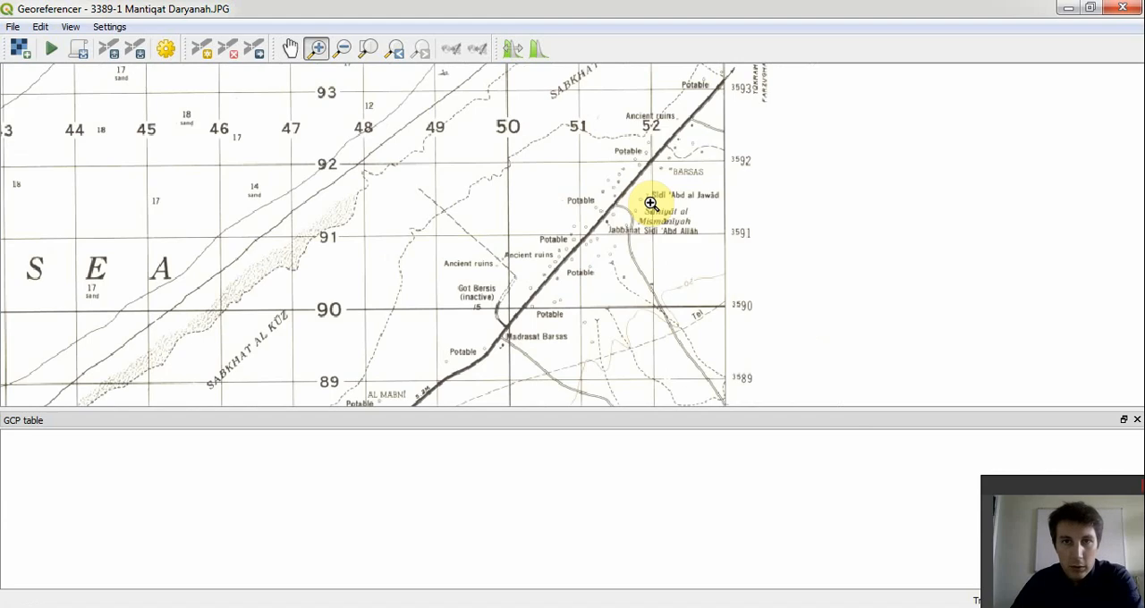
left_click(494, 266)
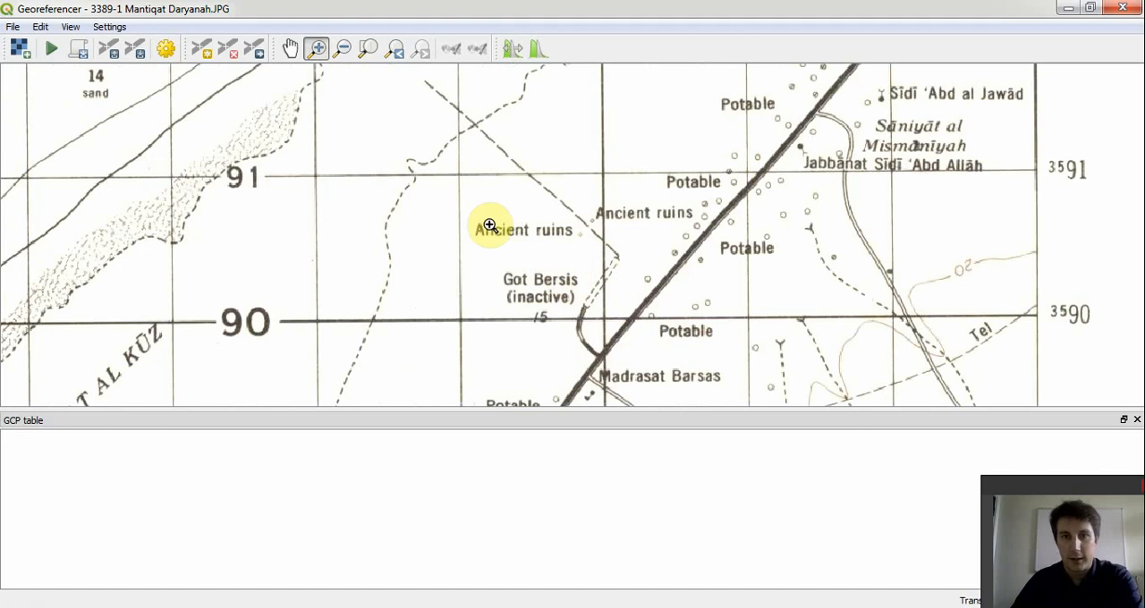
left_click(289, 52)
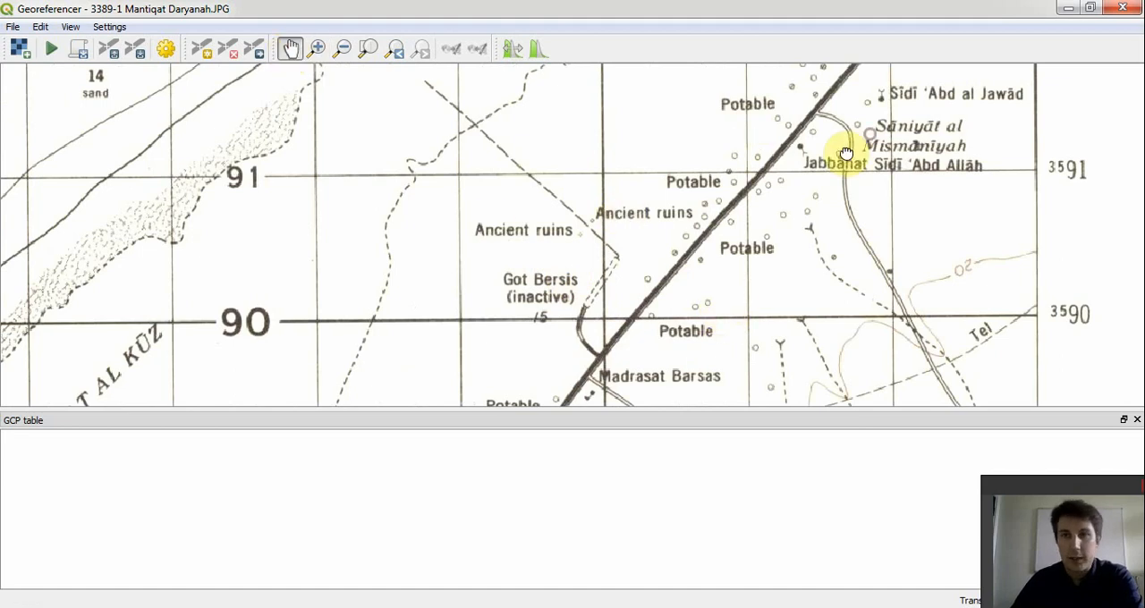
left_click_drag(846, 152, 652, 396)
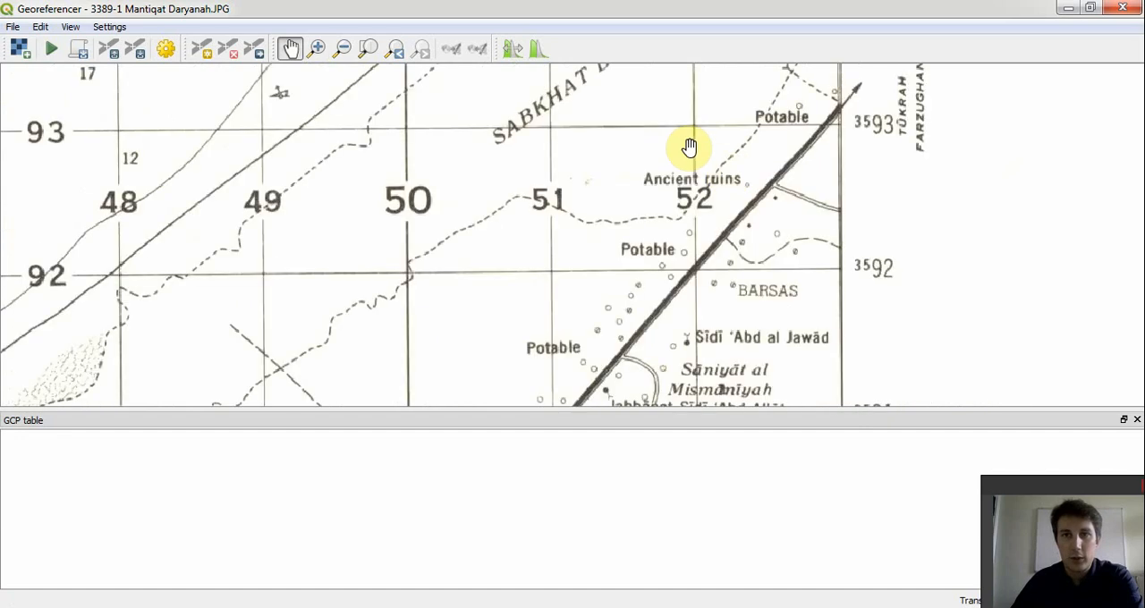
left_click_drag(794, 125, 737, 361)
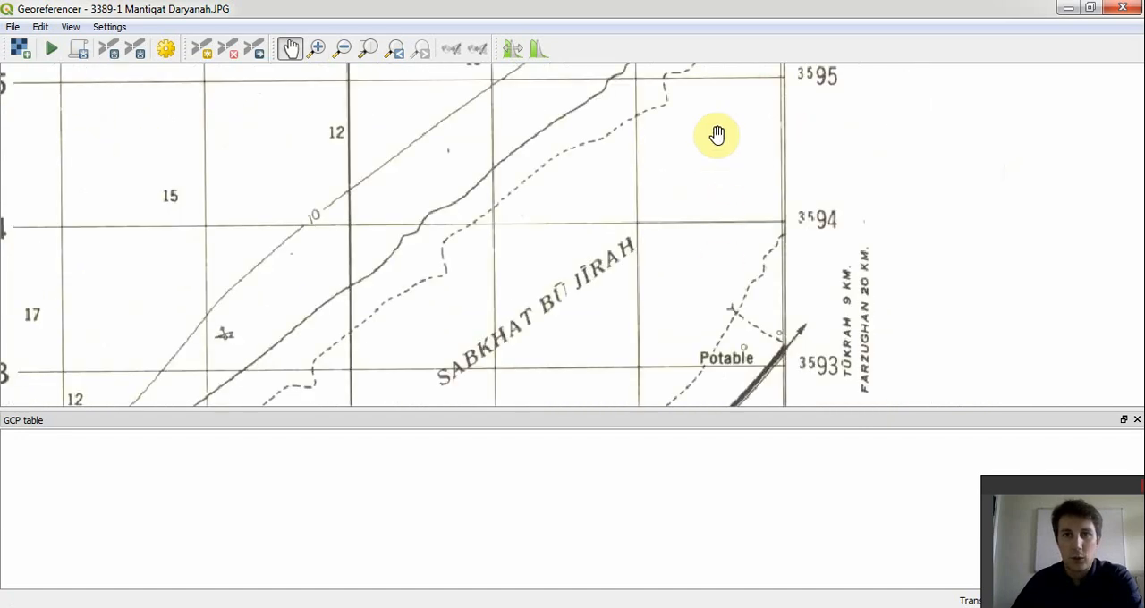
left_click_drag(717, 134, 739, 389)
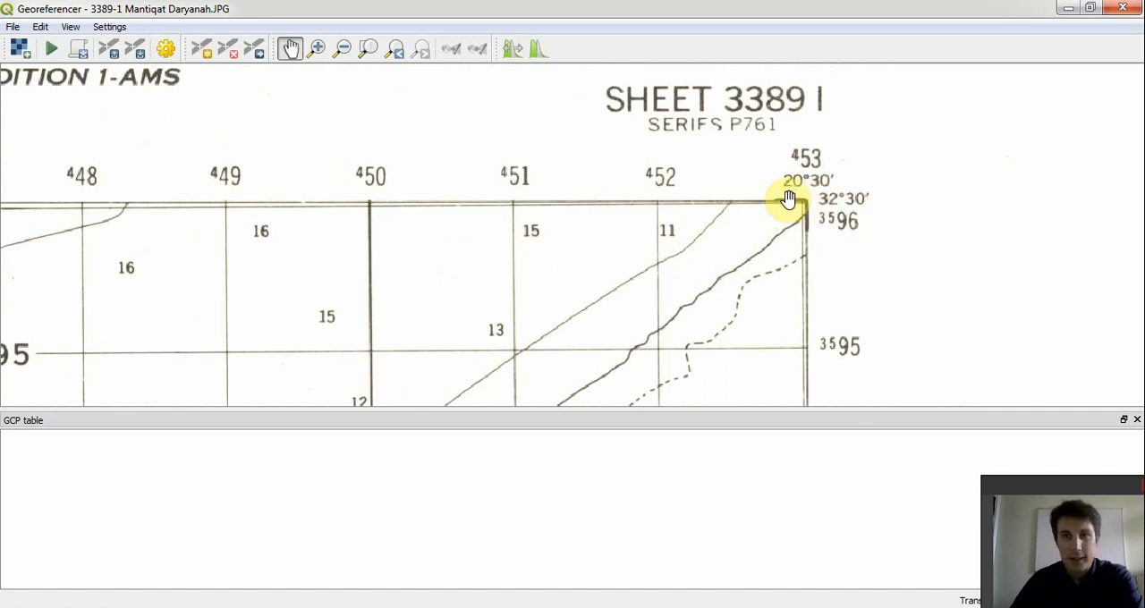
left_click(202, 49)
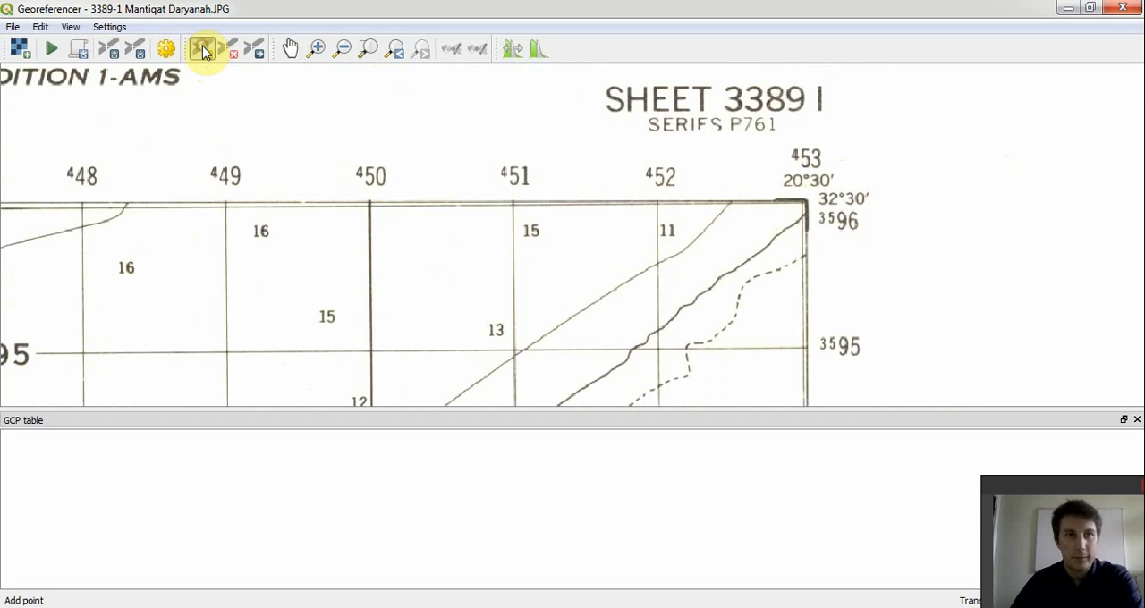
left_click(805, 199)
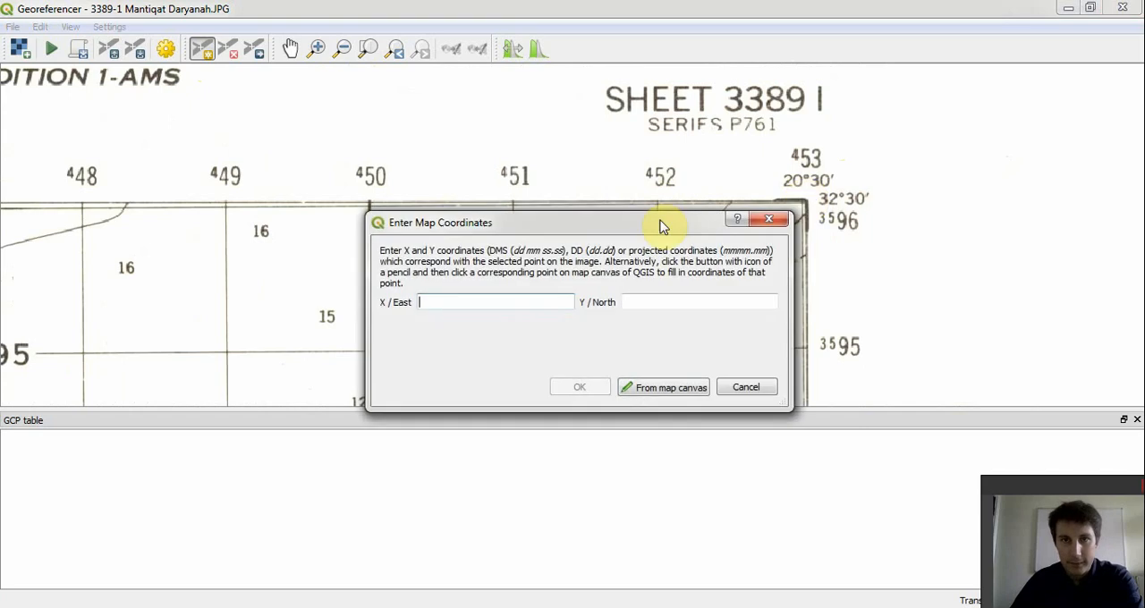
- Set the northeast corner point's coordinates to X / East 20 30 00.00 and Y / North 32 30 00.00
left_click_drag(651, 224, 481, 153)
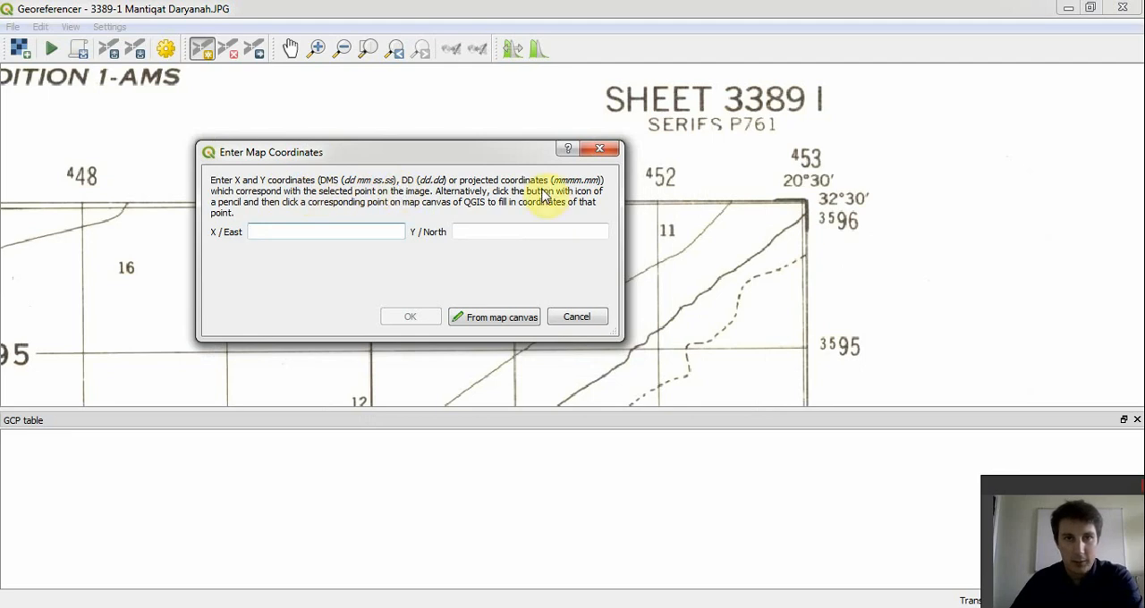
left_click_drag(427, 154, 421, 128)
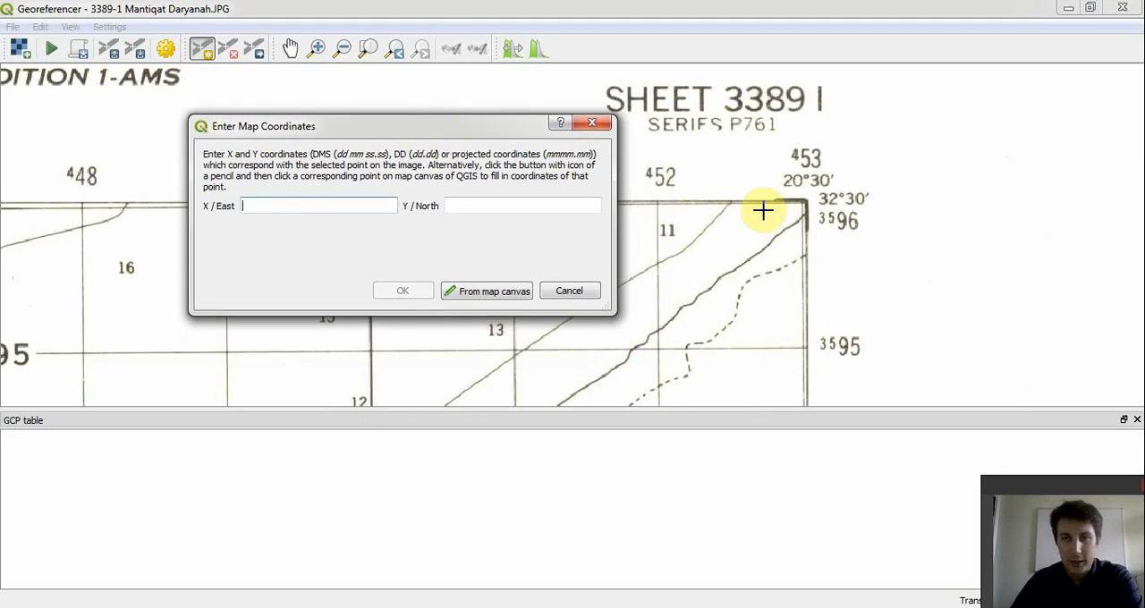
left_click(352, 207)
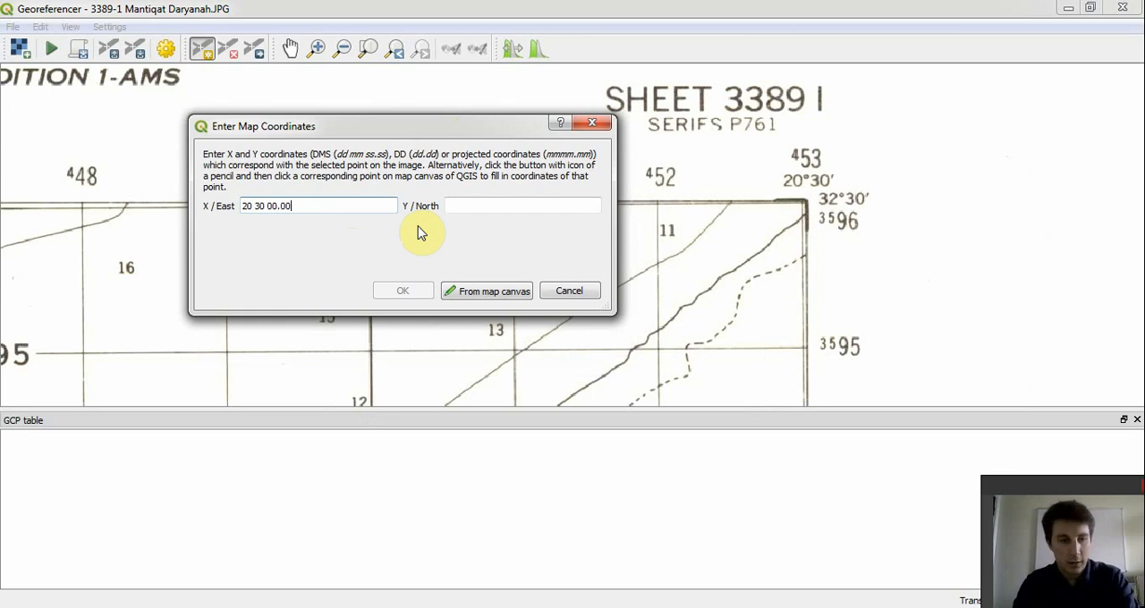
key("Tab")
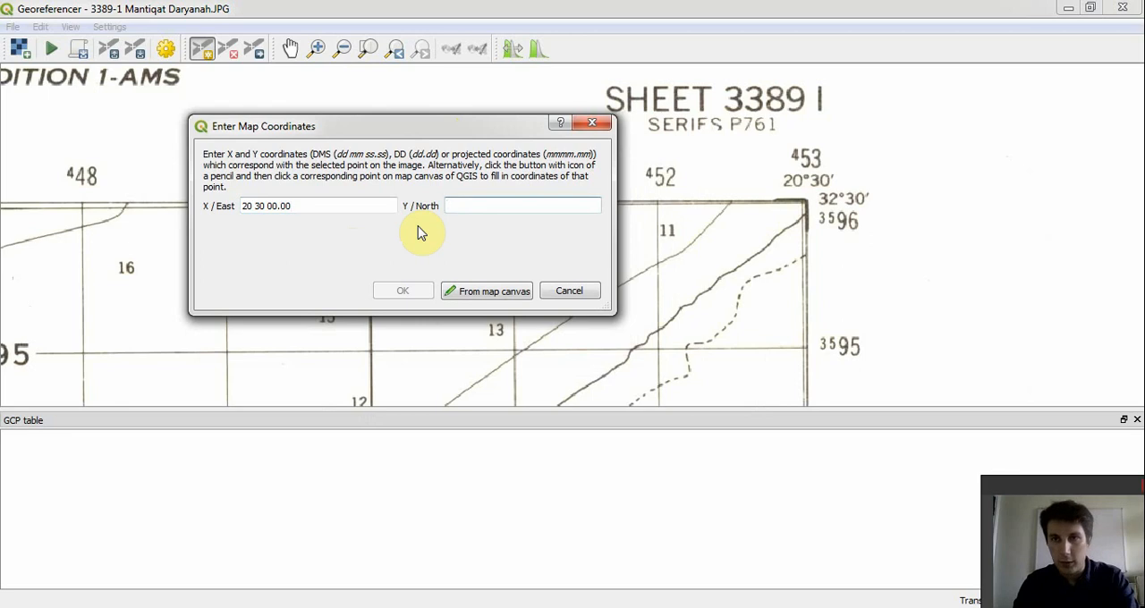
type("32 30 00.00")
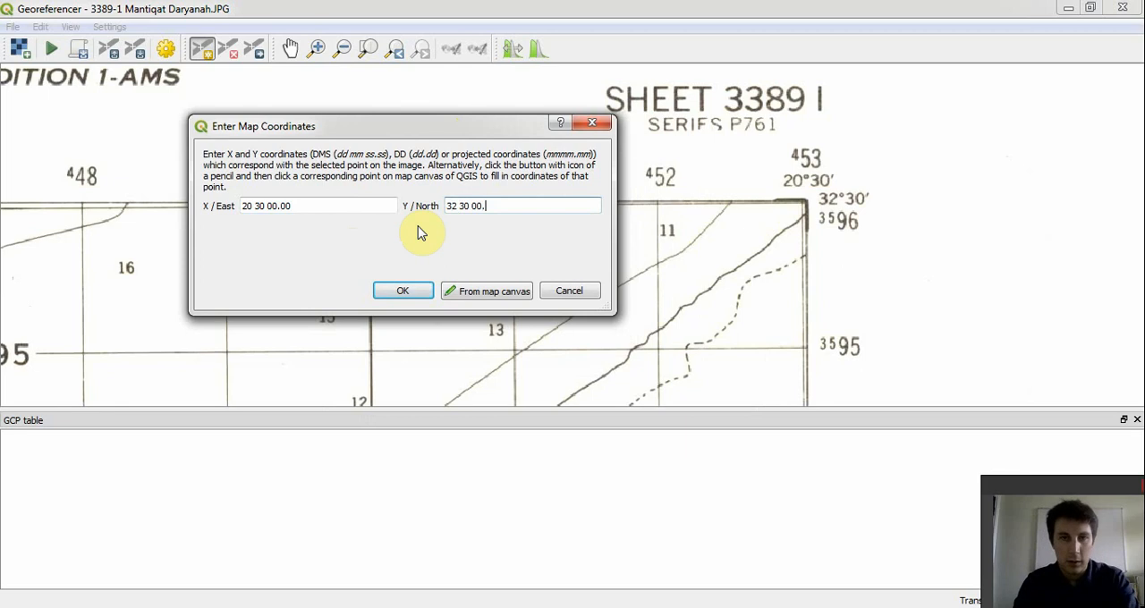
left_click(404, 291)
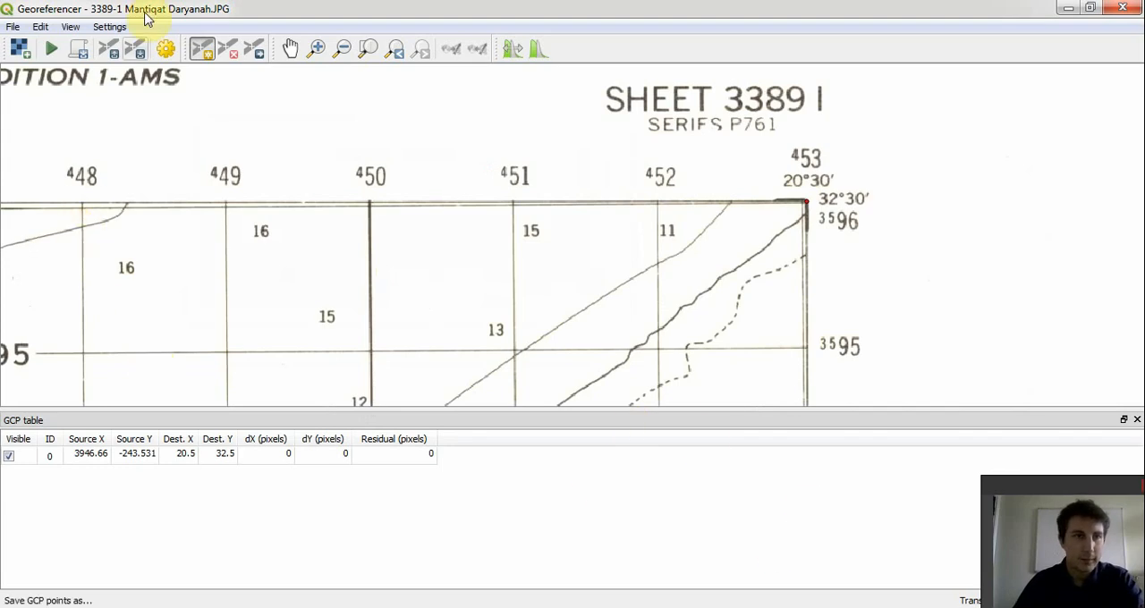
- Place a ground control point on the northwest corner of the map sheet's frame, at the 20°15' and 32°30' labels
left_click(290, 49)
left_click_drag(146, 185, 650, 193)
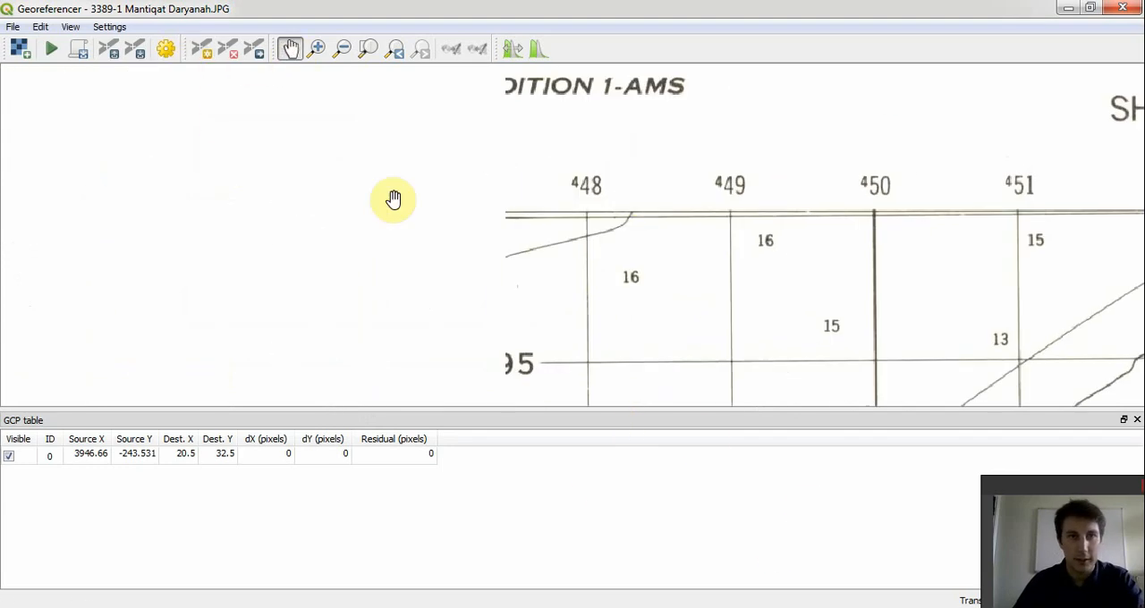
left_click_drag(192, 209, 749, 205)
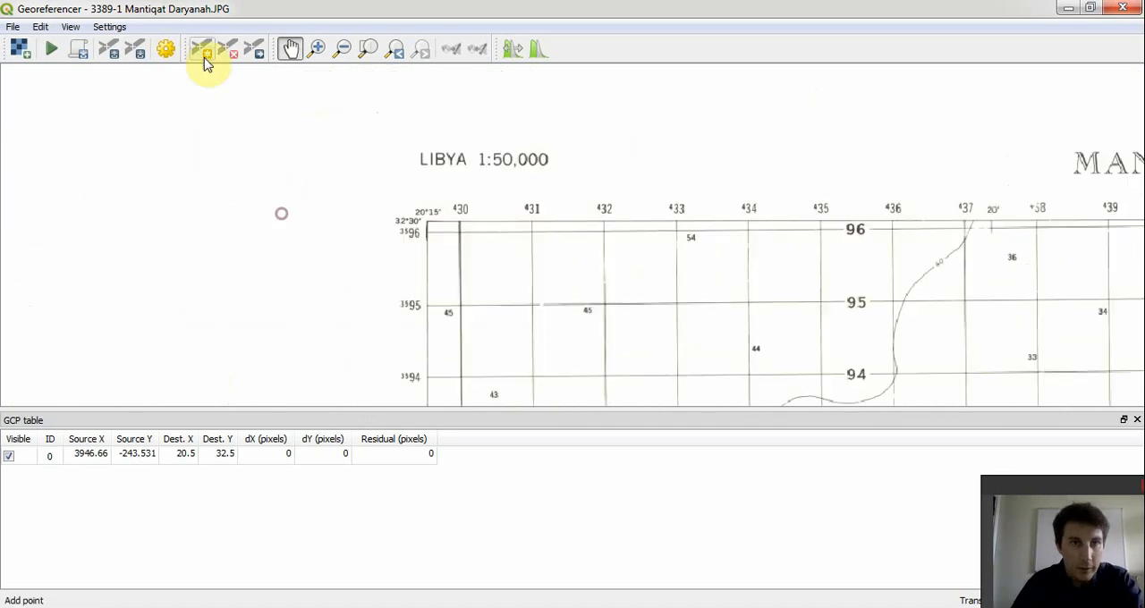
left_click(316, 48)
left_click(440, 237)
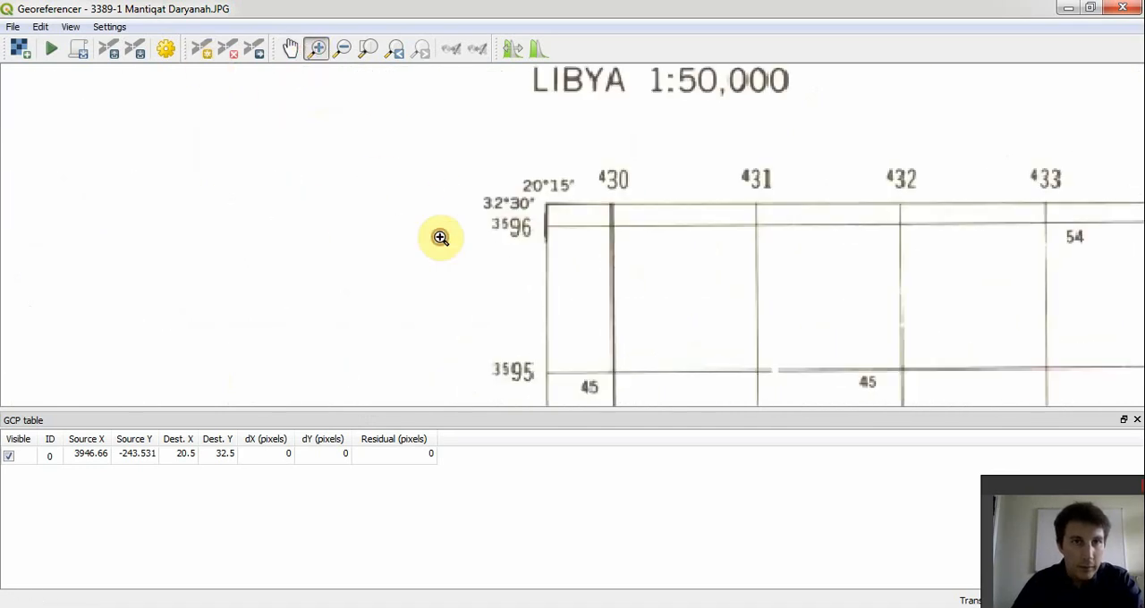
left_click(202, 54)
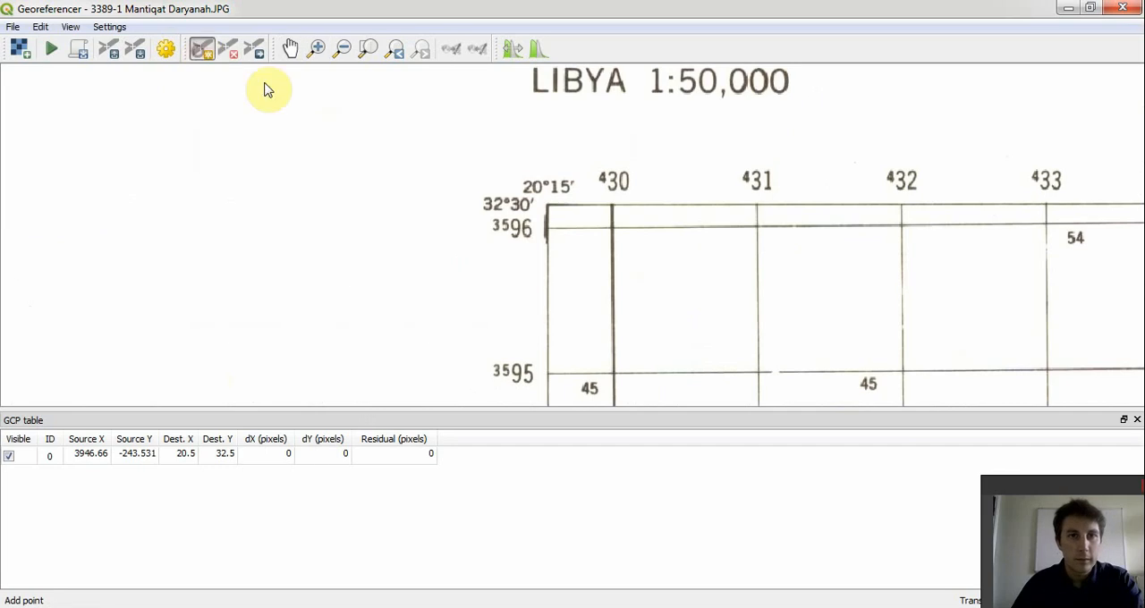
left_click(546, 204)
- Set the northwest corner point's coordinates to X / East 20 15 00.00 and Y / North 32 30 00.00
left_click_drag(470, 133, 483, 274)
left_click(388, 347)
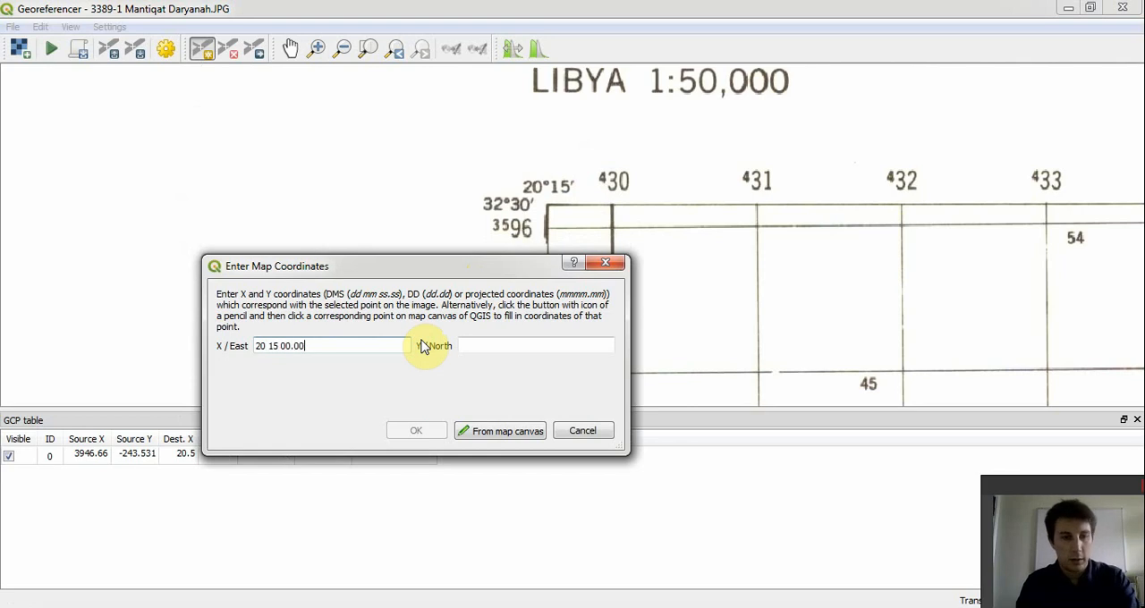
key("Tab")
type("3")
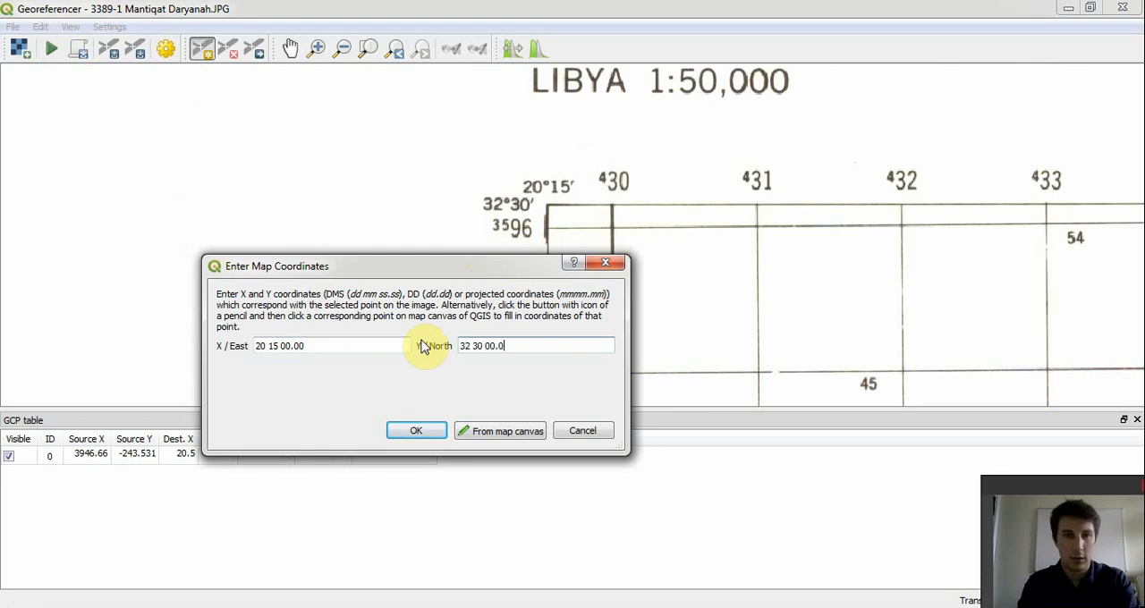
left_click(420, 433)
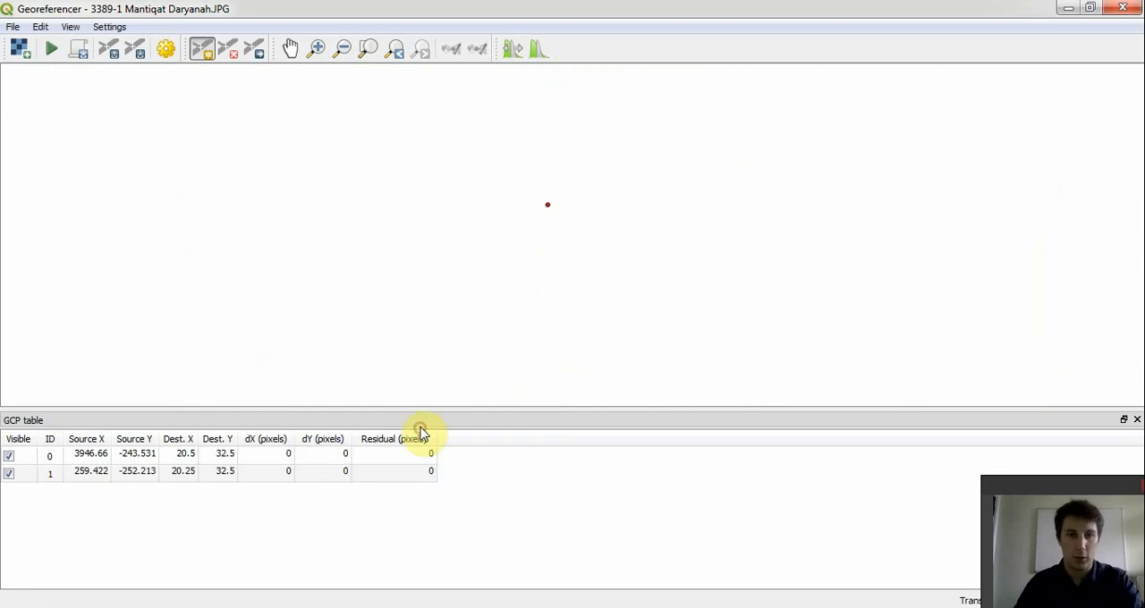
- Add a ground control point on the frame's southwest corner with X / East 20 15 00.00 and Y / North 32 15 00.00
left_click(289, 48)
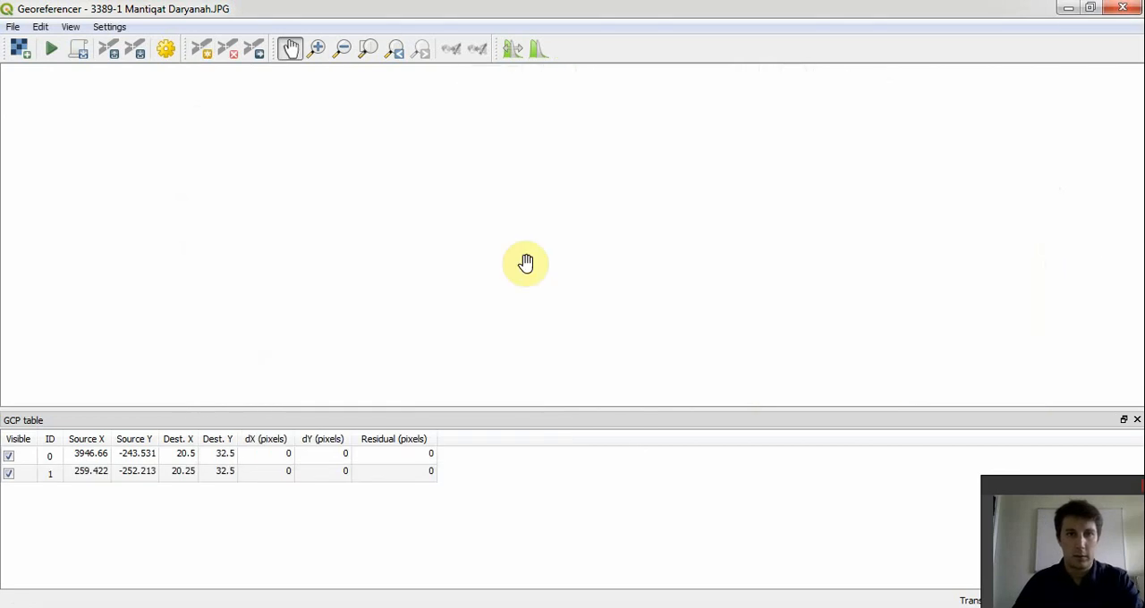
left_click(202, 50)
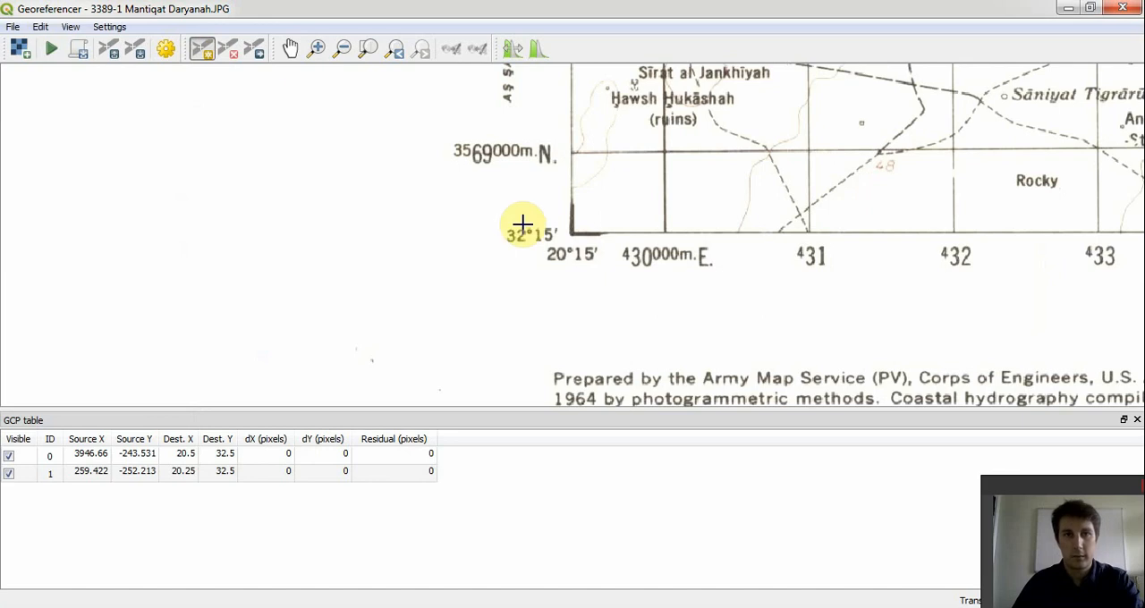
left_click(571, 233)
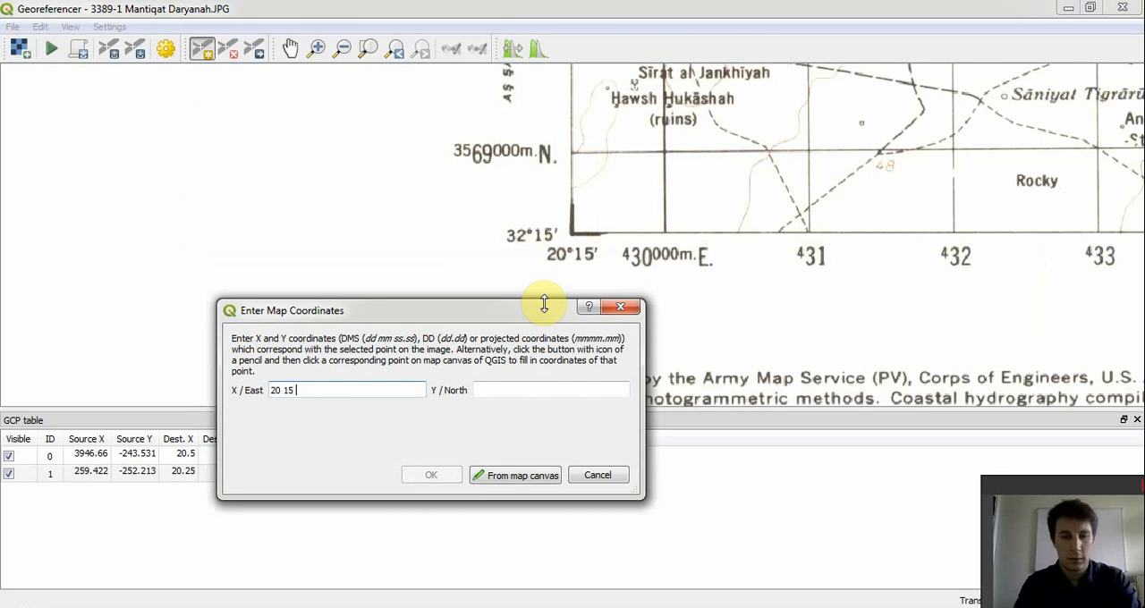
key("Tab")
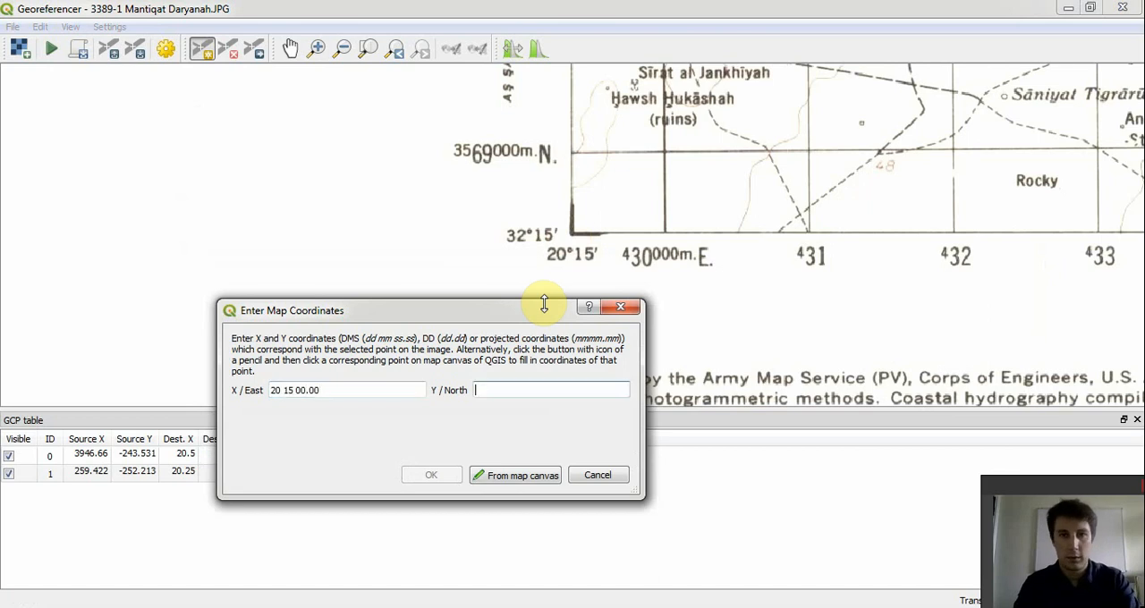
type("32 15 00.00")
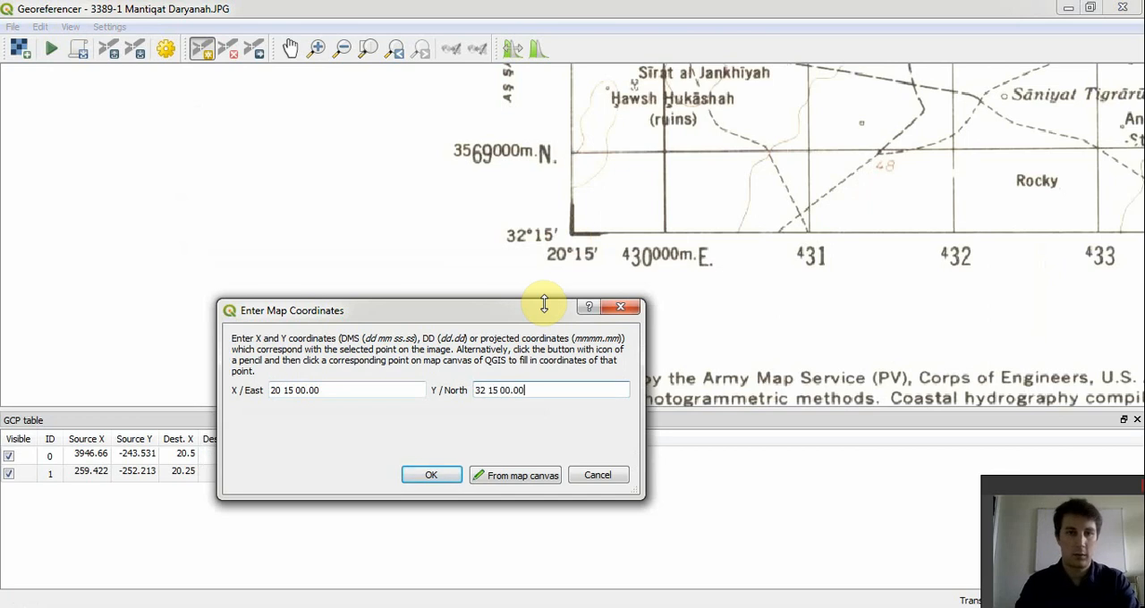
left_click(447, 475)
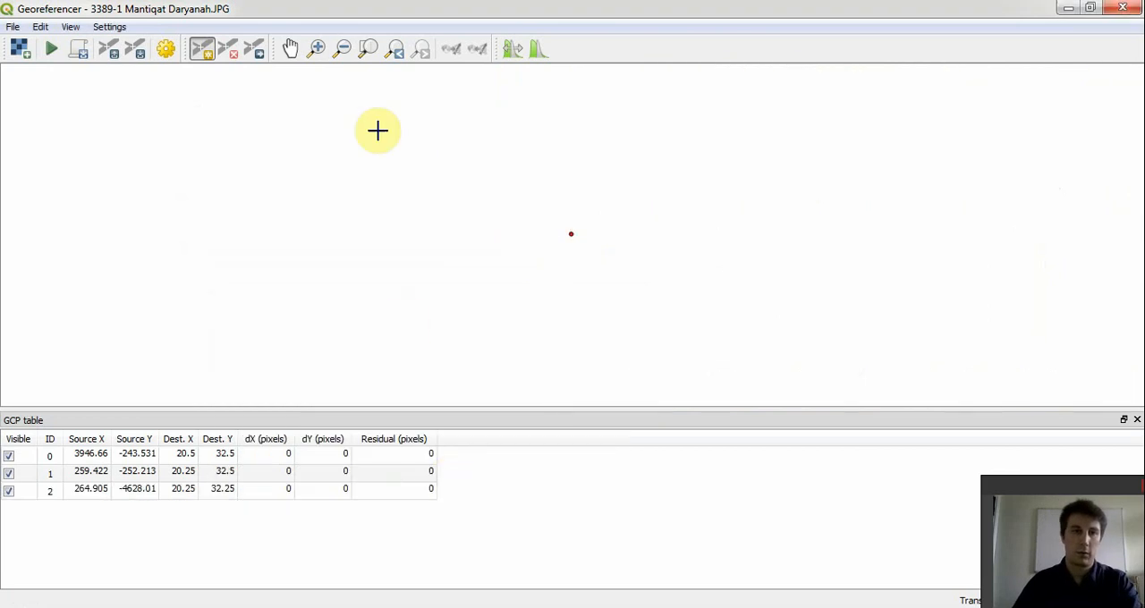
- Place a ground control point on the southeast corner of the map frame, at the 20°30' and 32°15' labels
left_click(345, 55)
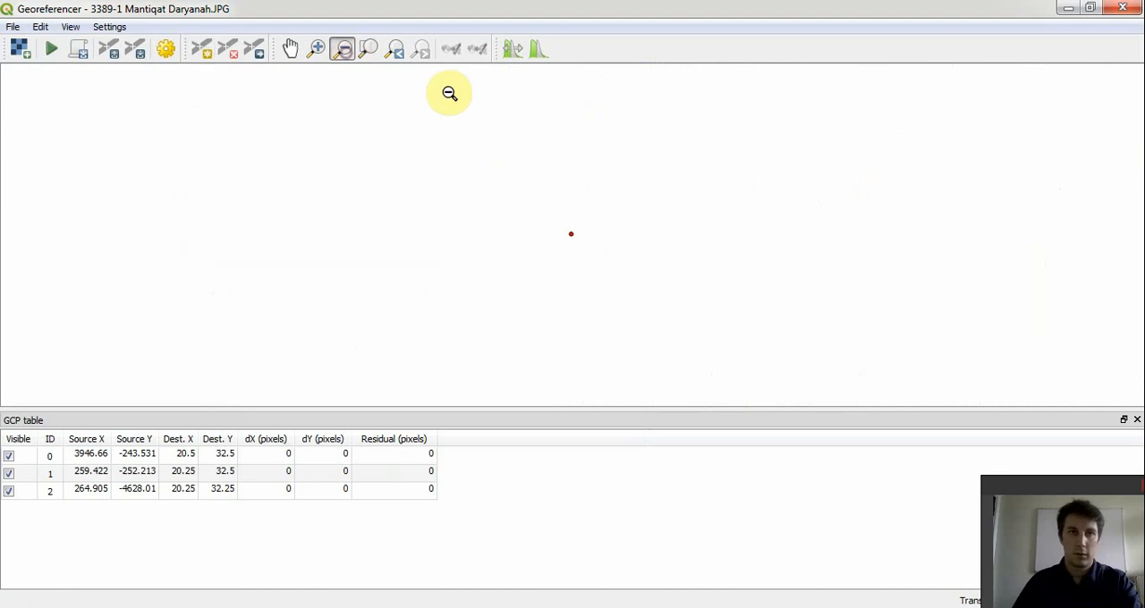
left_click(822, 266)
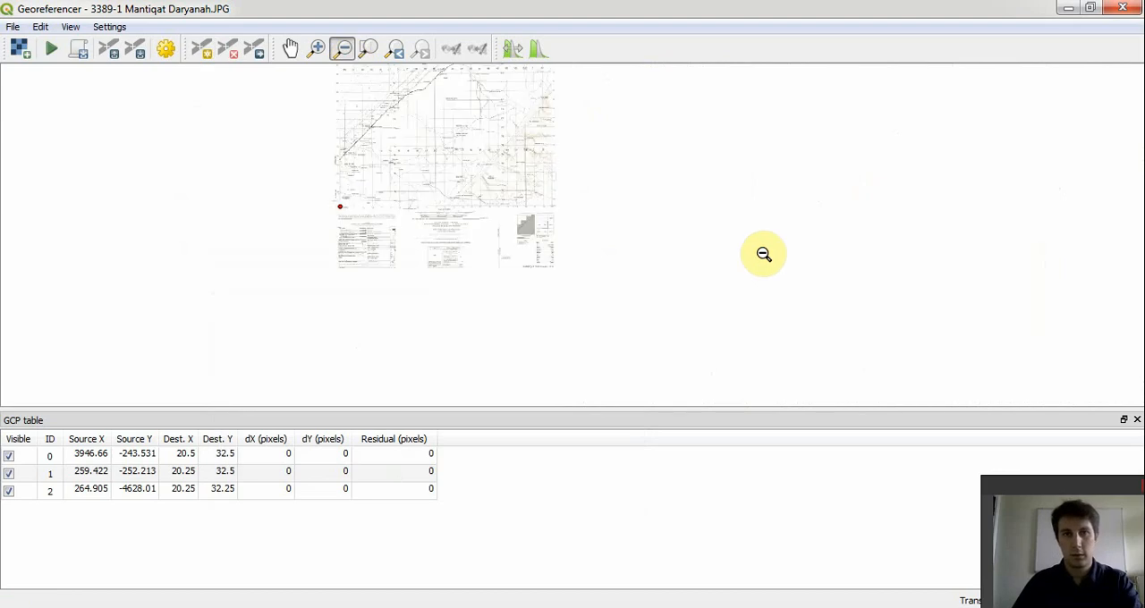
left_click(316, 51)
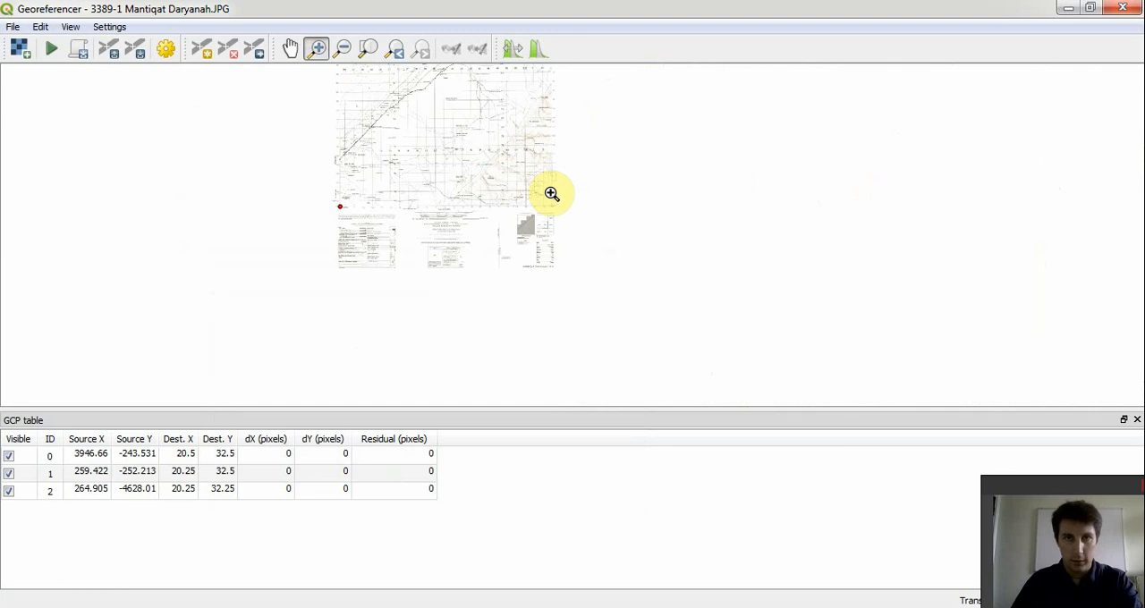
left_click(559, 219)
left_click(574, 232)
key("ctrl+a")
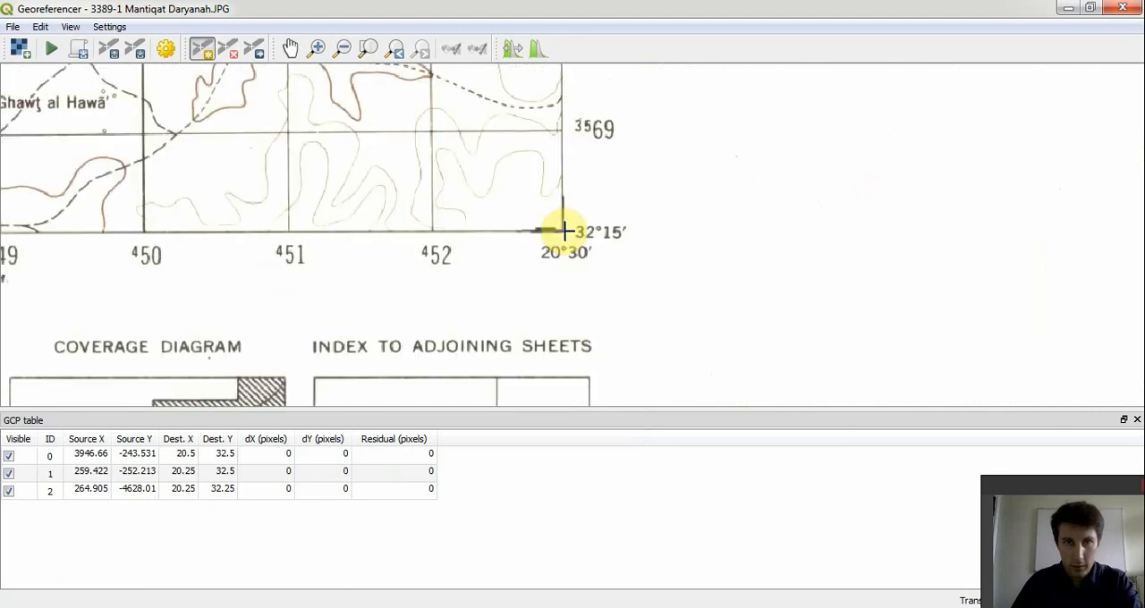
left_click(563, 232)
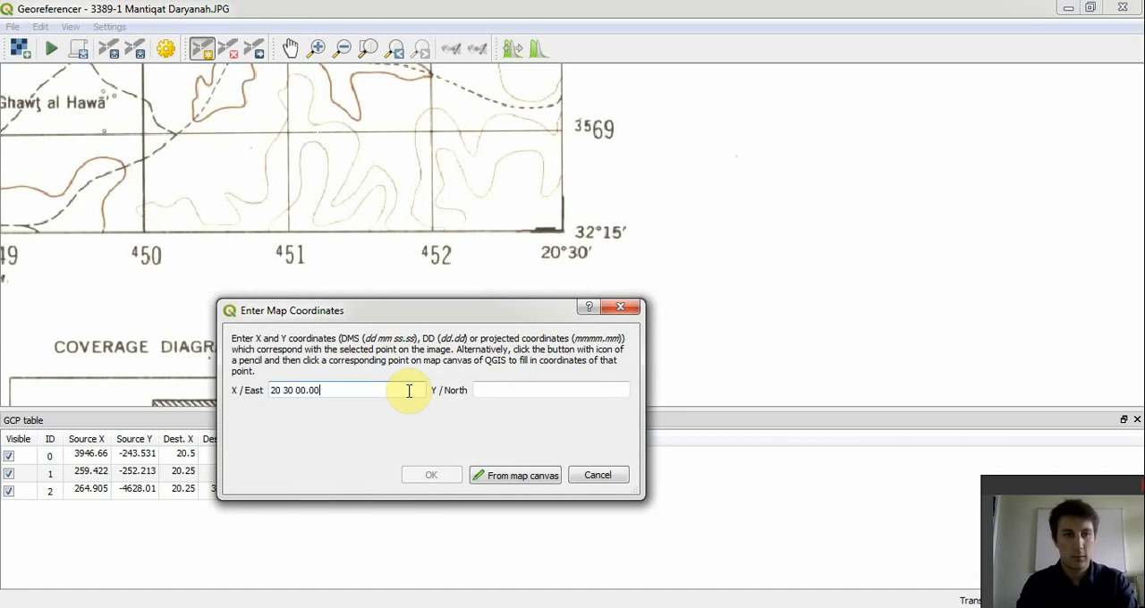
- Set the southeast corner point's coordinates to X / East 20 30 00.00 and Y / North 32 15 00.00
key("Tab")
type("3")
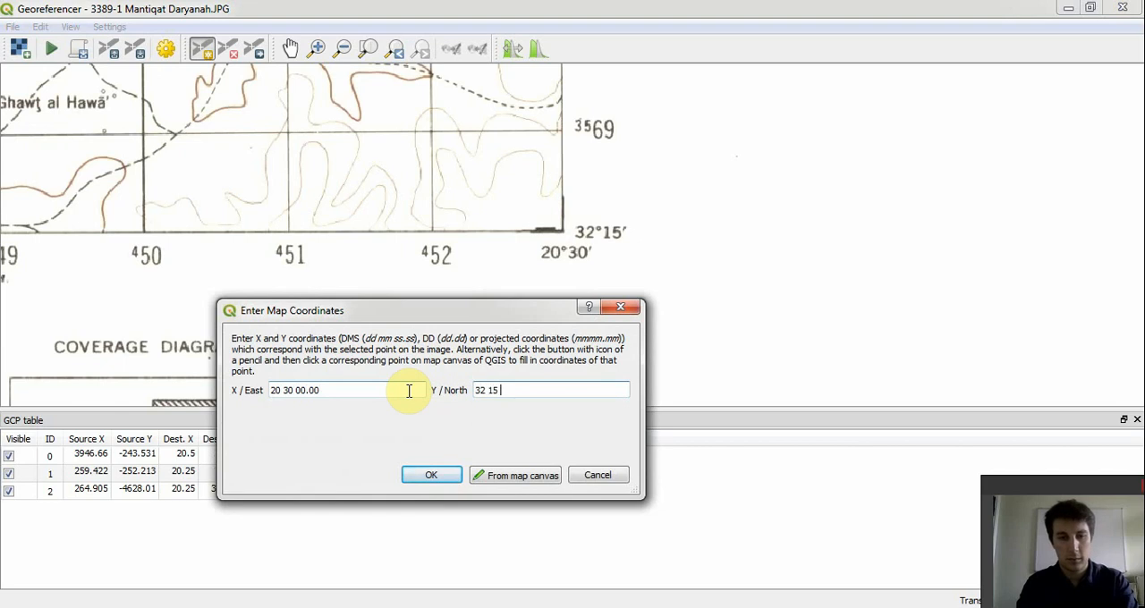
left_click(442, 475)
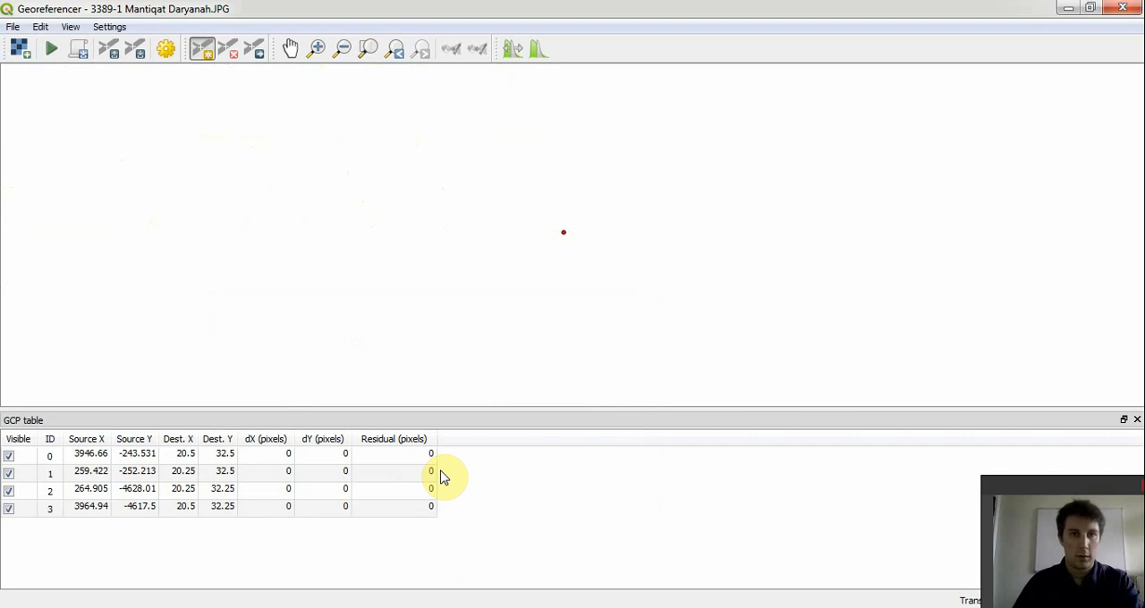
- Set the target SRS in the transformation settings to the project CRS, EPSG:4326 - WGS 84
left_click(344, 49)
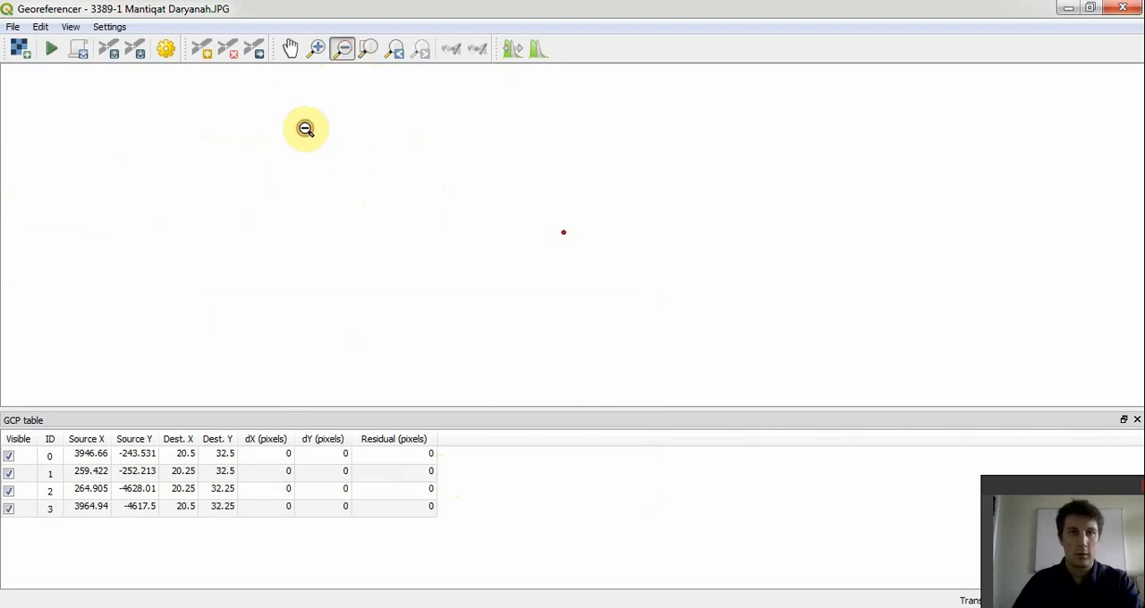
left_click(377, 143)
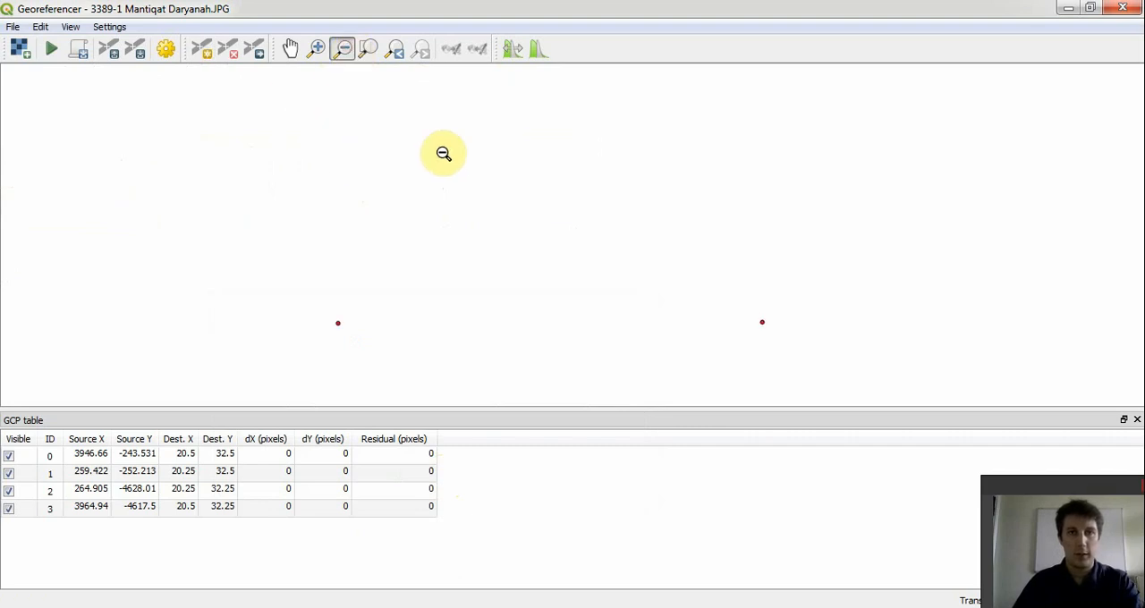
left_click(468, 155)
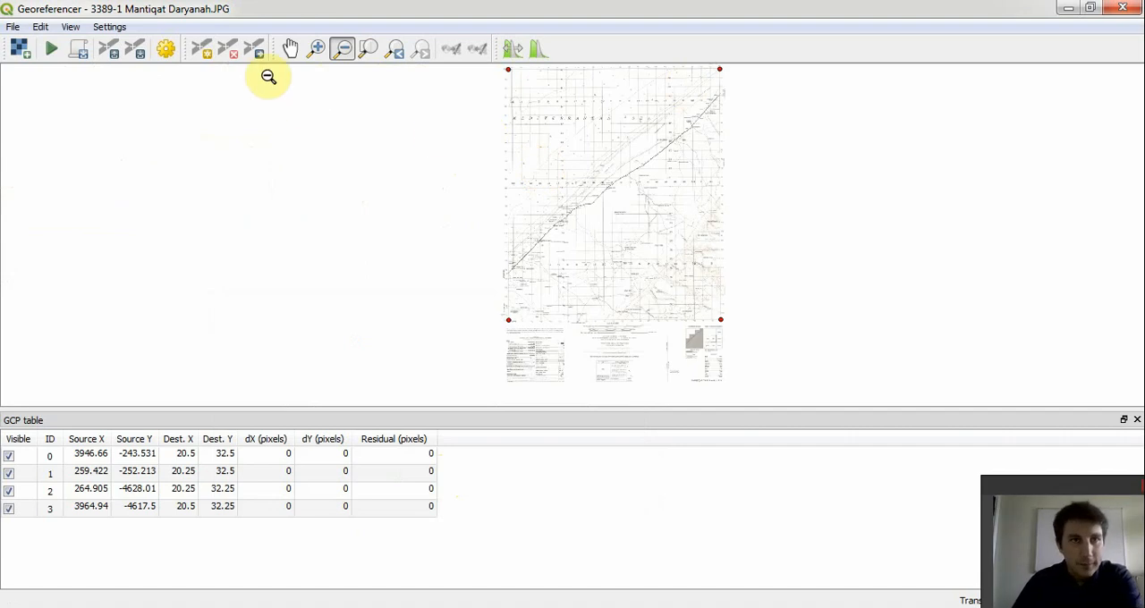
left_click(165, 52)
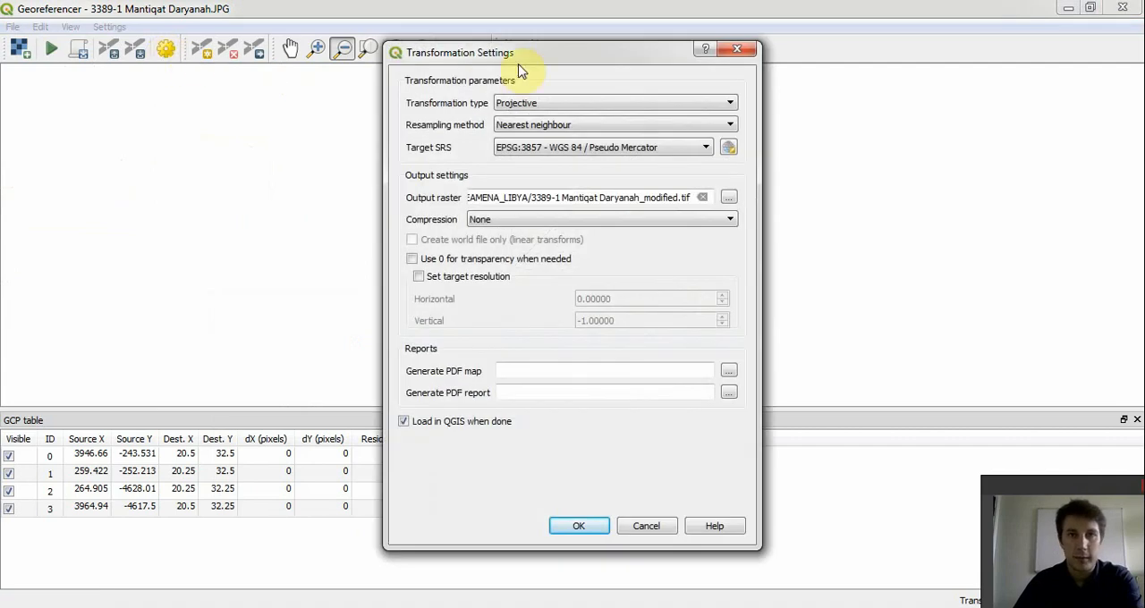
left_click_drag(529, 51, 442, 64)
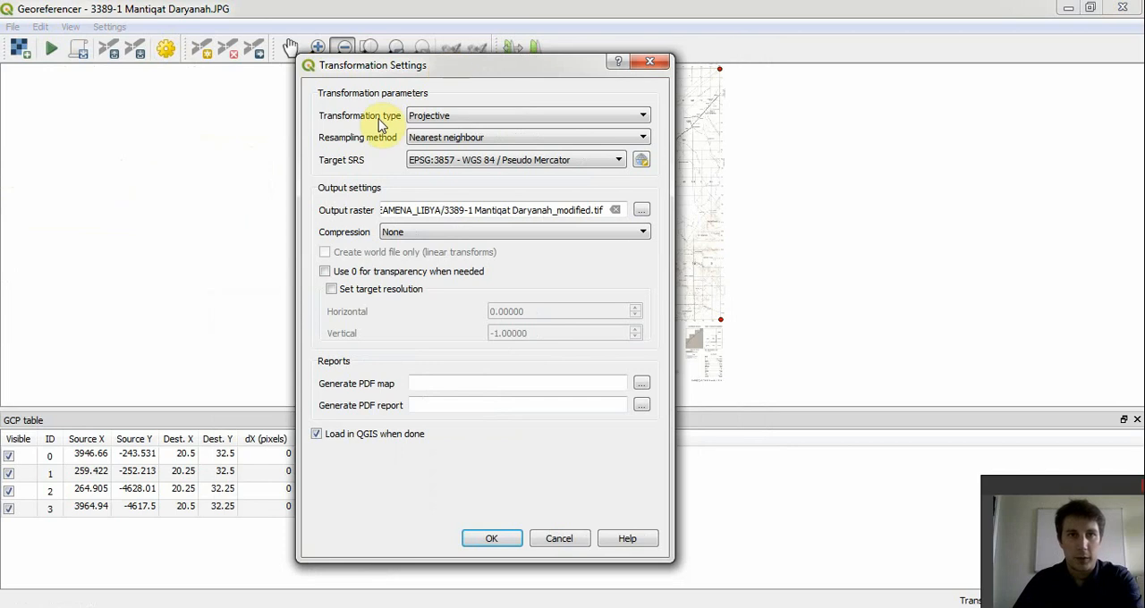
left_click(438, 116)
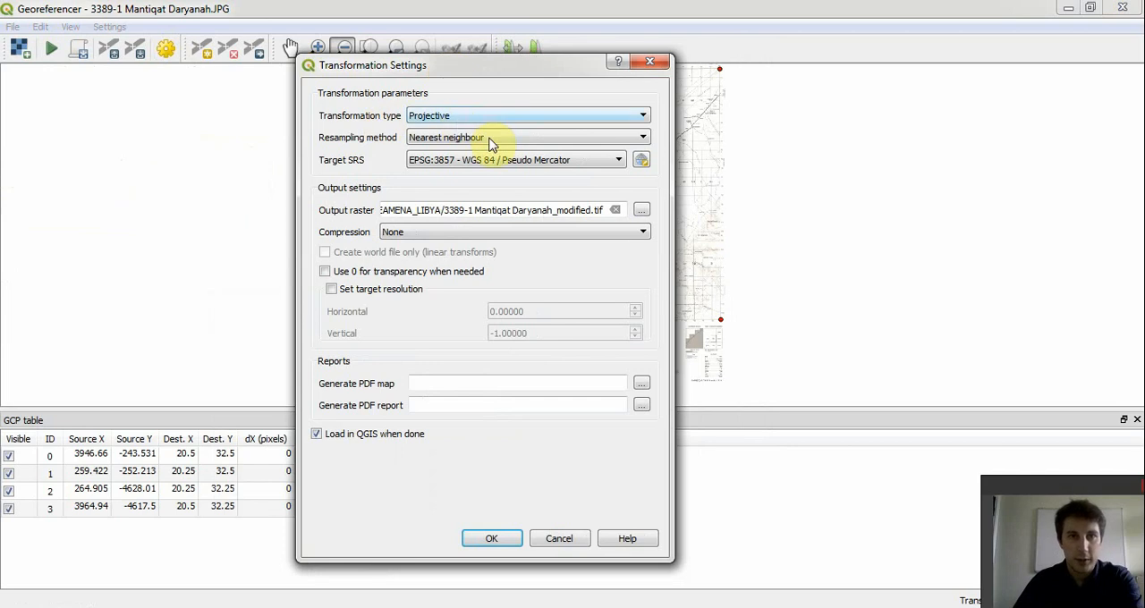
left_click(619, 161)
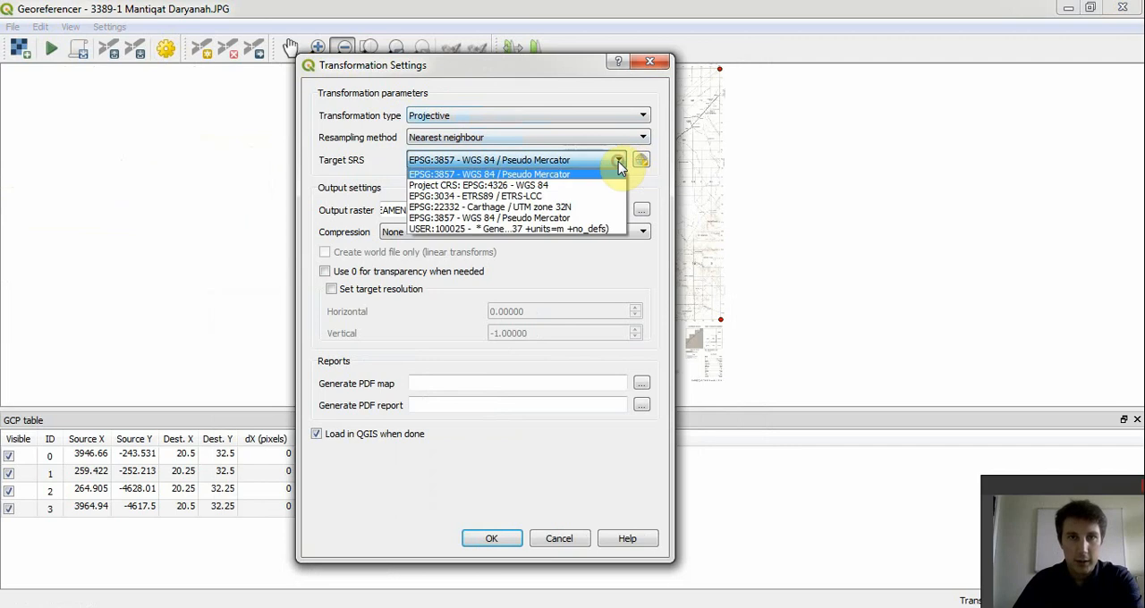
left_click(564, 187)
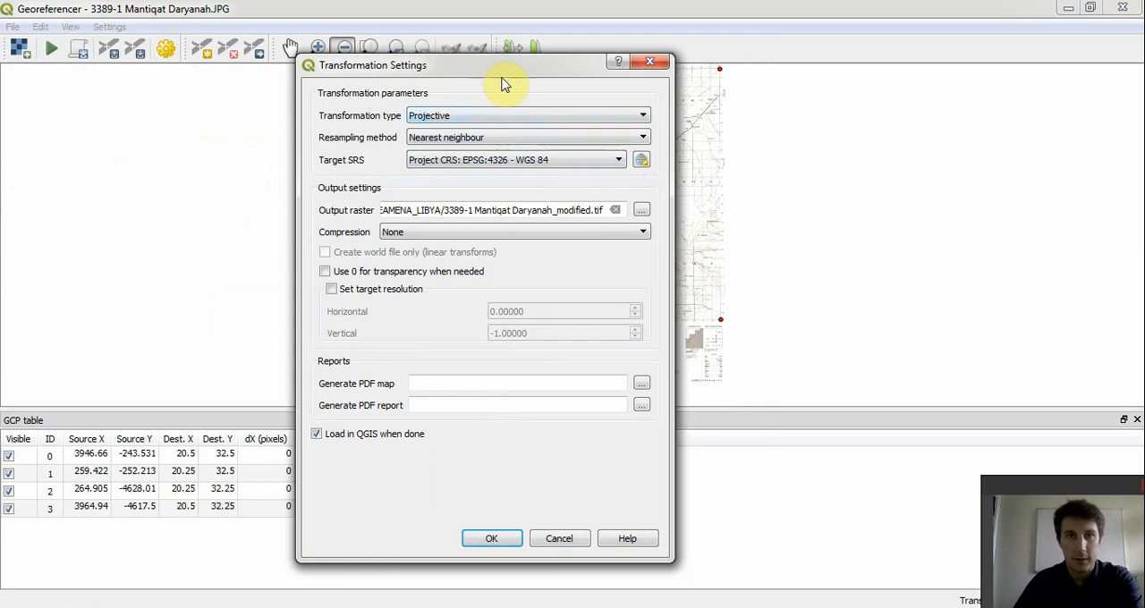
left_click_drag(499, 68, 536, 53)
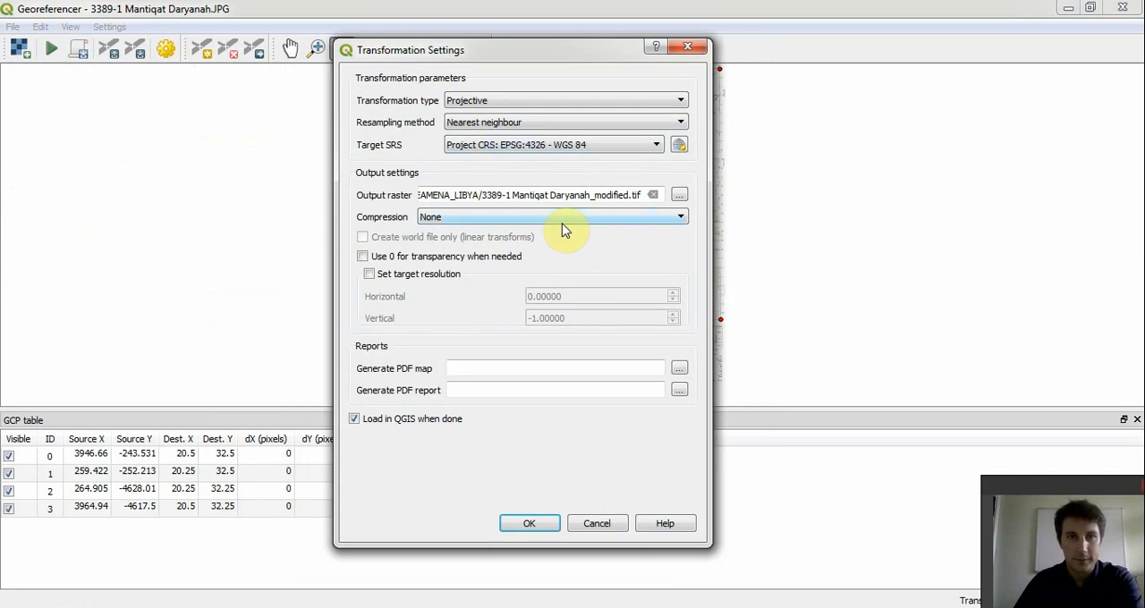
- Set the output raster to a TIF file named Georeferenced in the EAMENA_LIBYA folder and accept the transformation settings
left_click(679, 195)
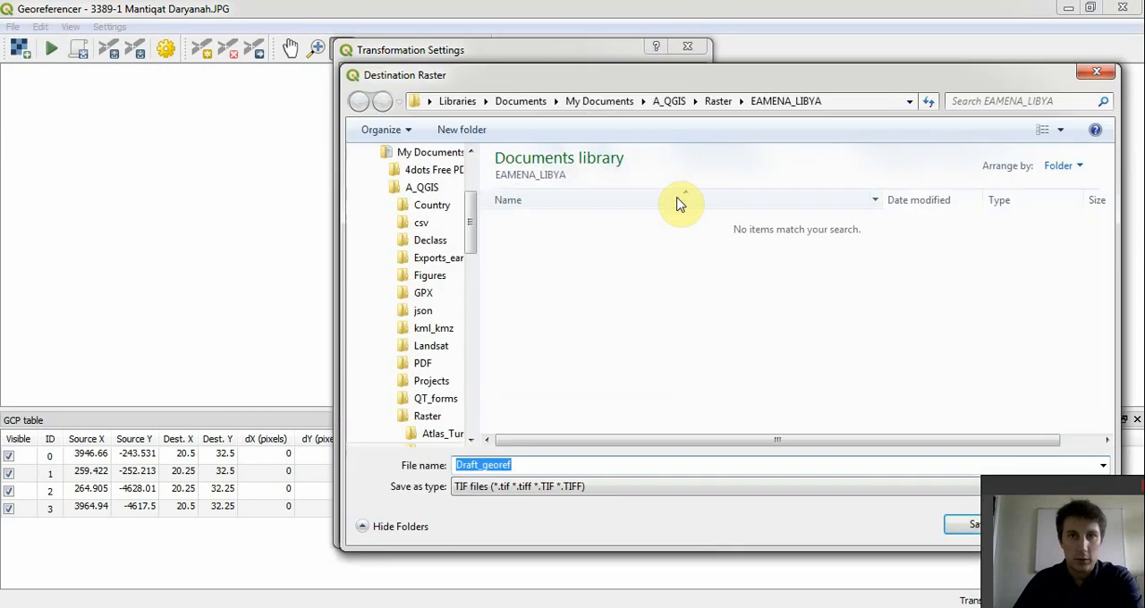
left_click_drag(639, 80, 494, 62)
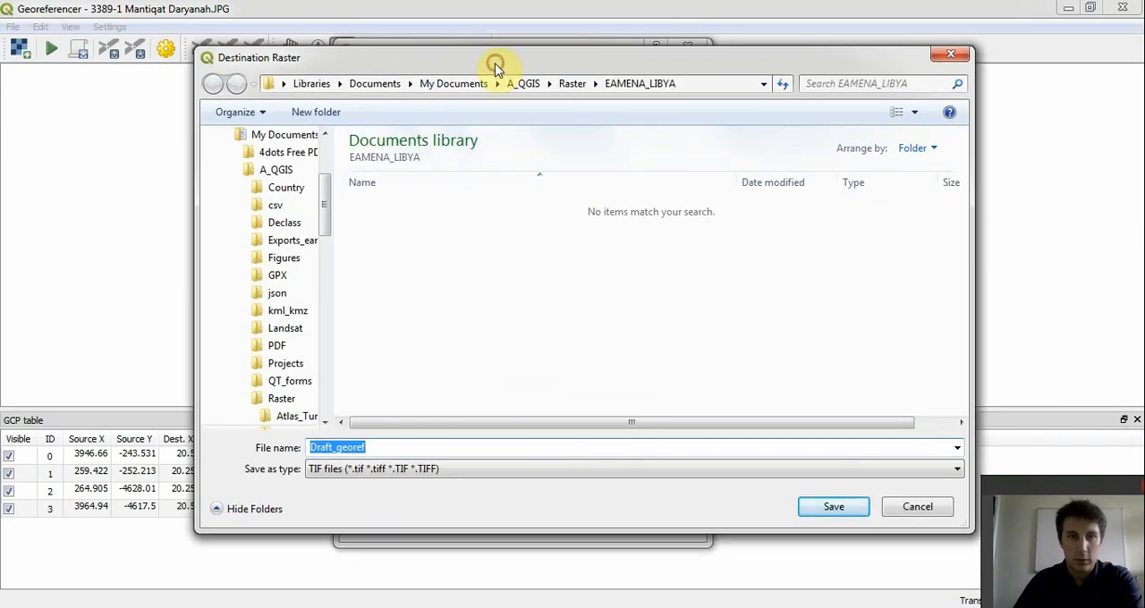
left_click(564, 447)
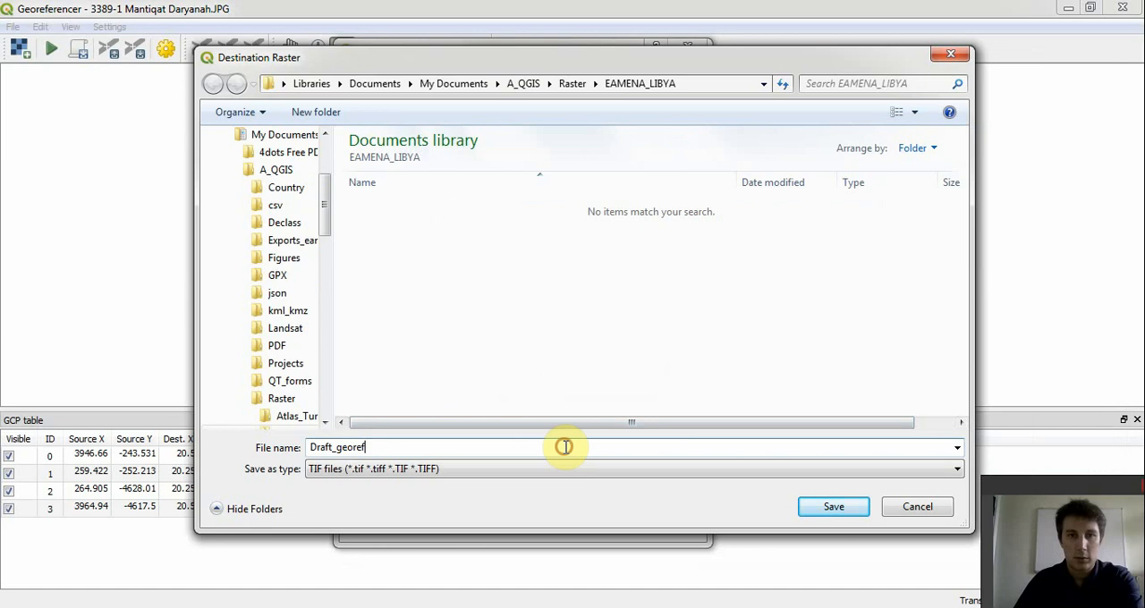
key("BackSpace")
key("BackSpace")
key("BackSpace")
key("BackSpace")
key("BackSpace")
key("BackSpace")
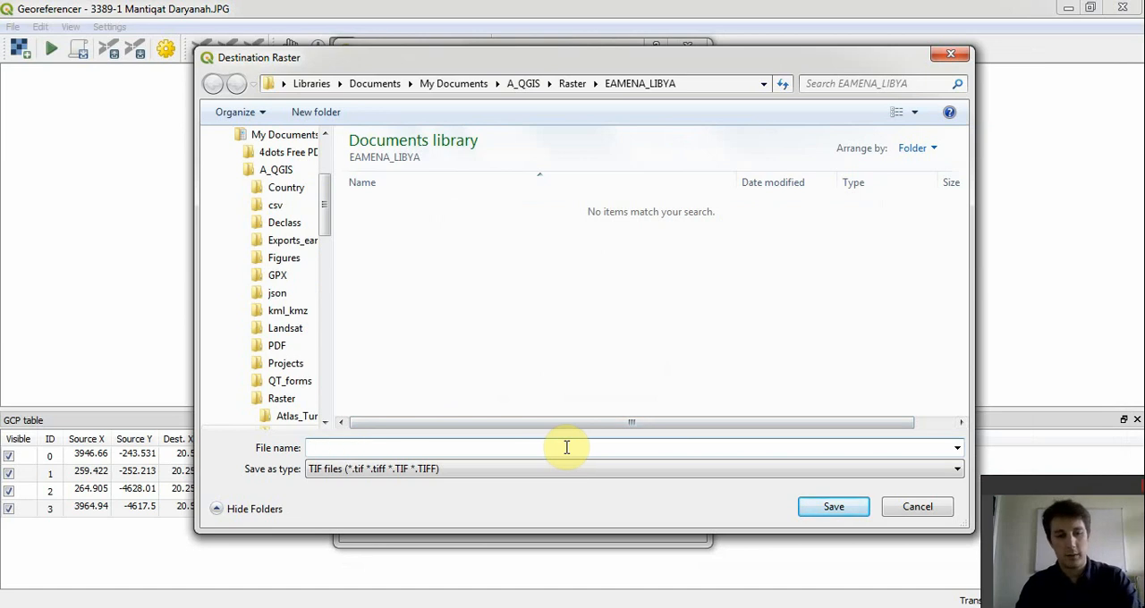
type("Geo")
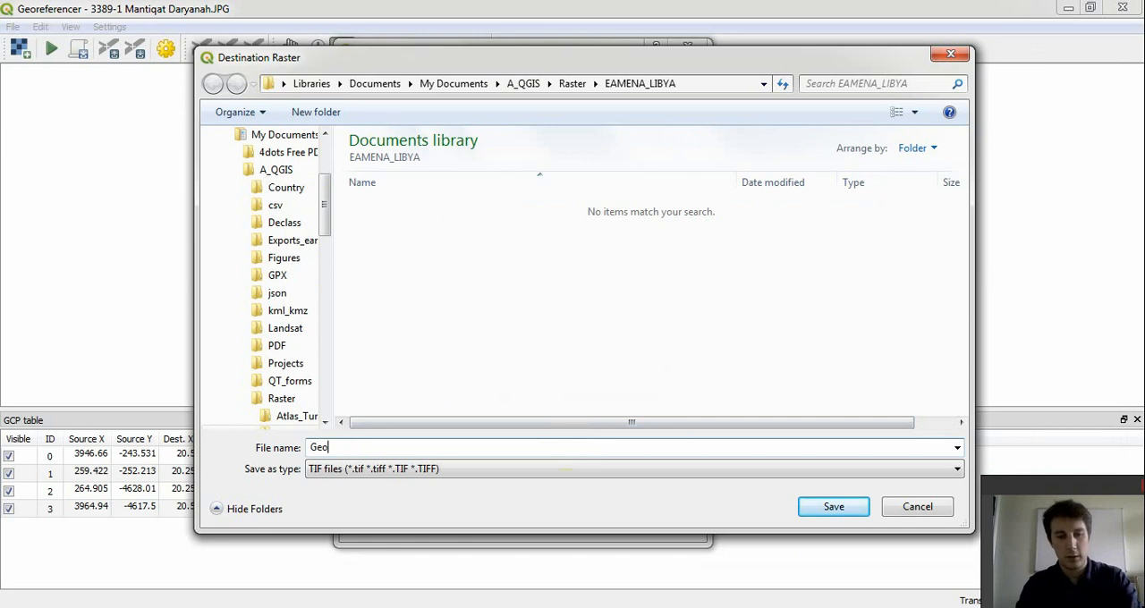
type("refer")
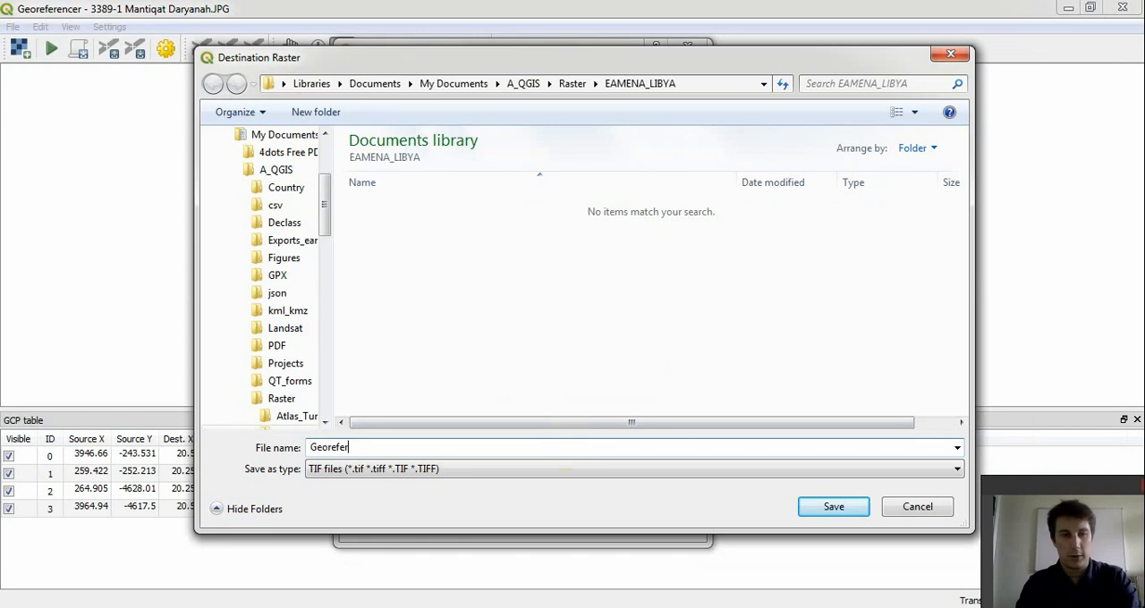
type("ence")
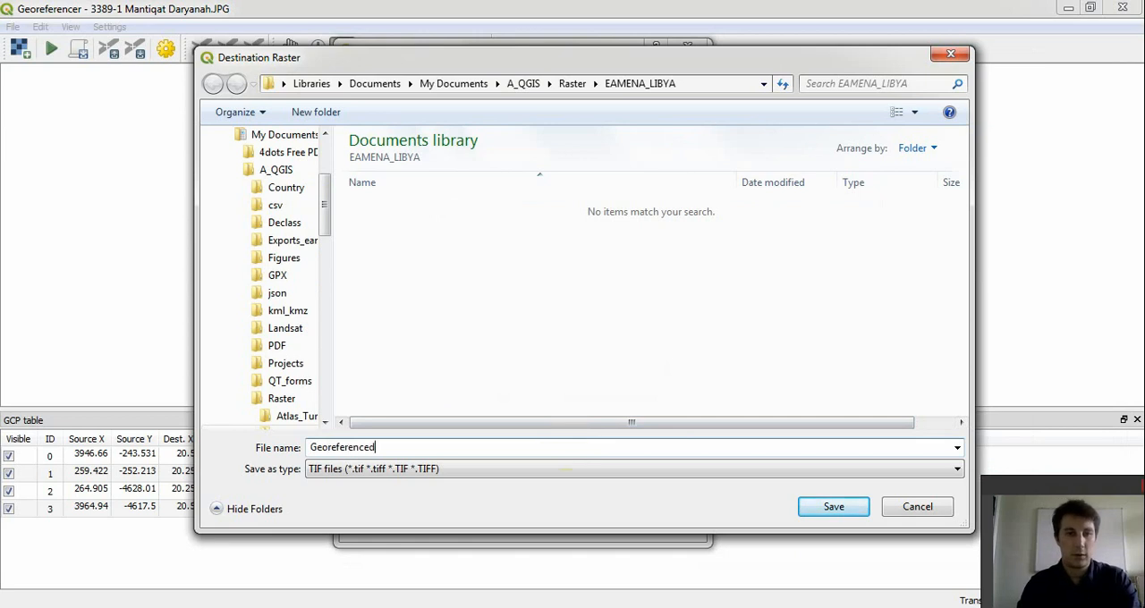
type("d")
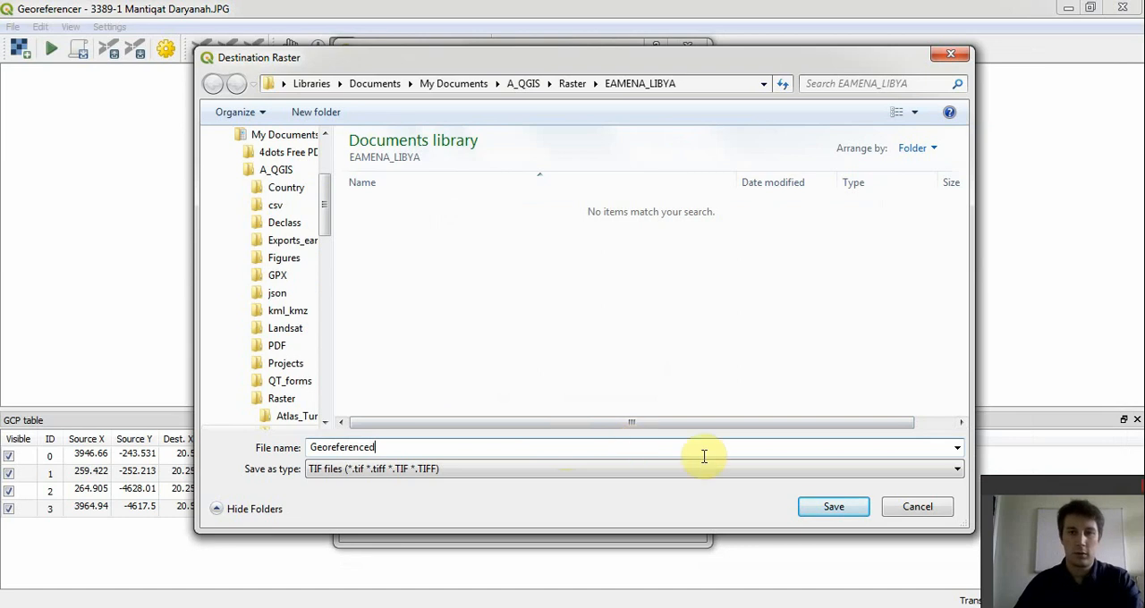
left_click(815, 507)
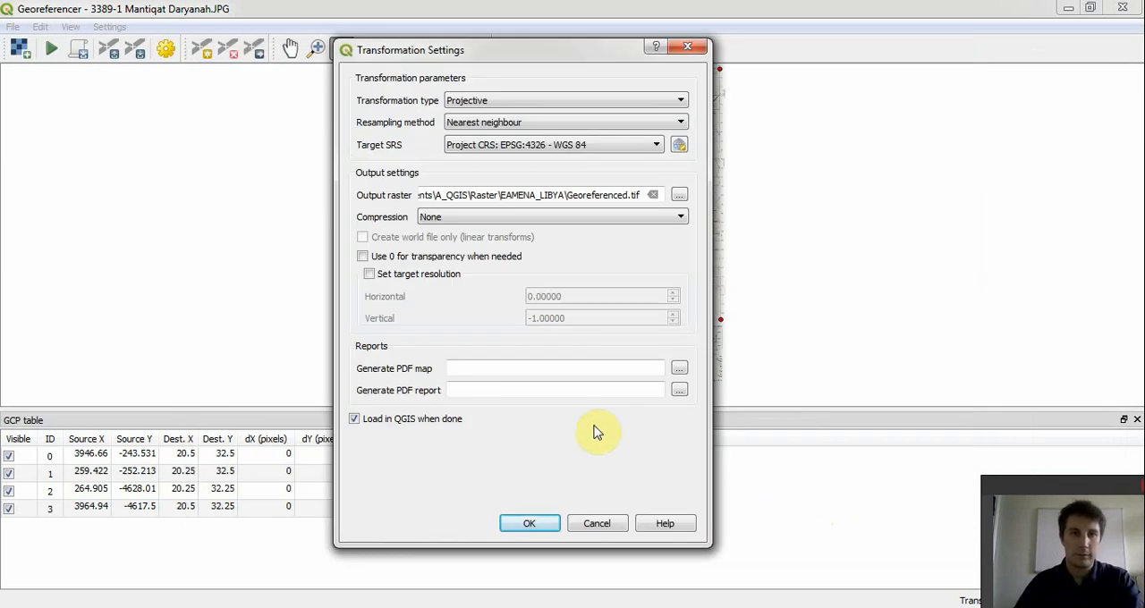
left_click(530, 525)
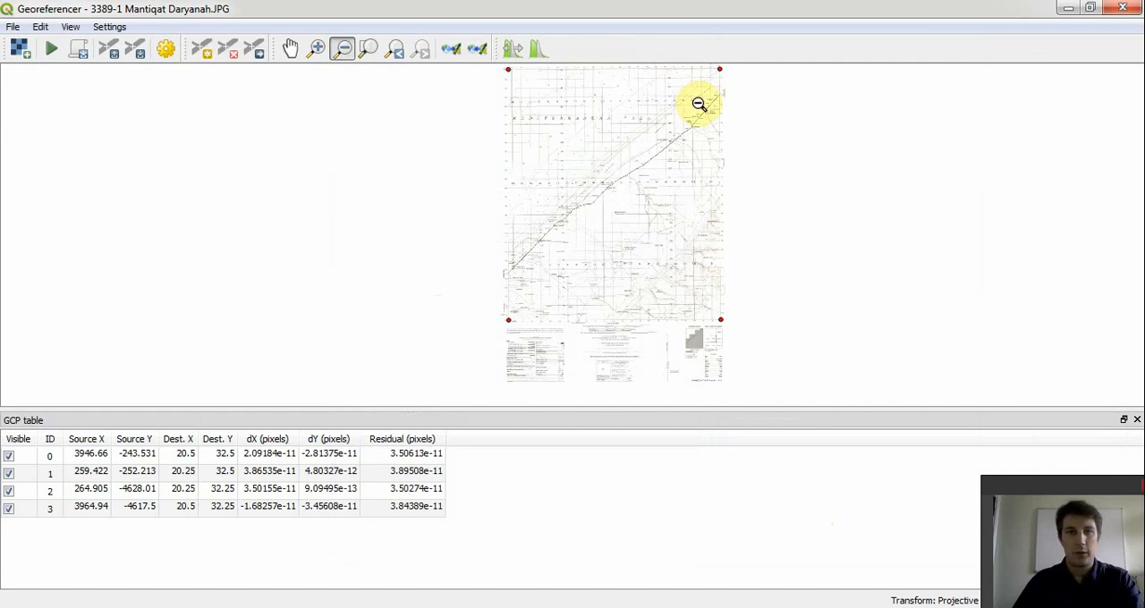
- Run the georeferencing of the Mantiqat Daryanah sheet and minimise the Georeferencer to uncover the main map
left_click(1090, 8)
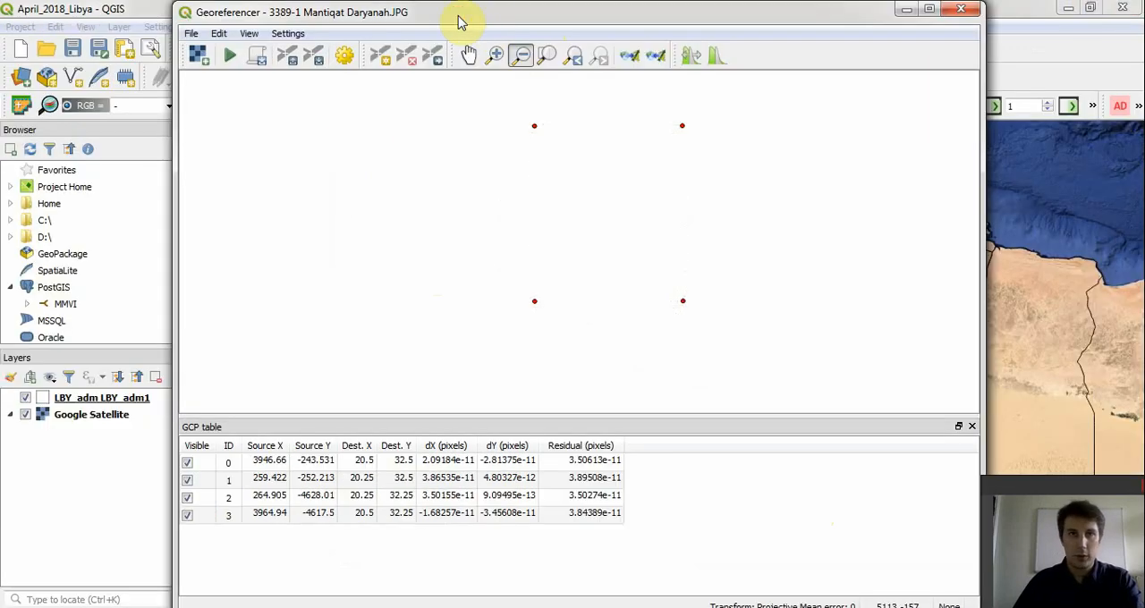
left_click_drag(460, 20, 488, 336)
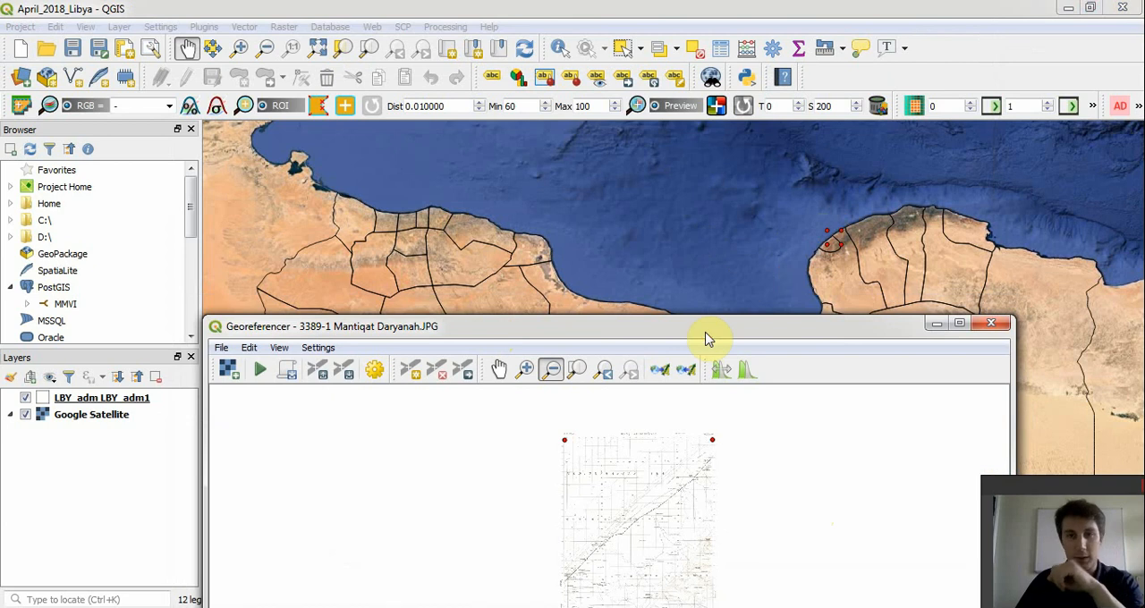
left_click_drag(699, 322, 650, 151)
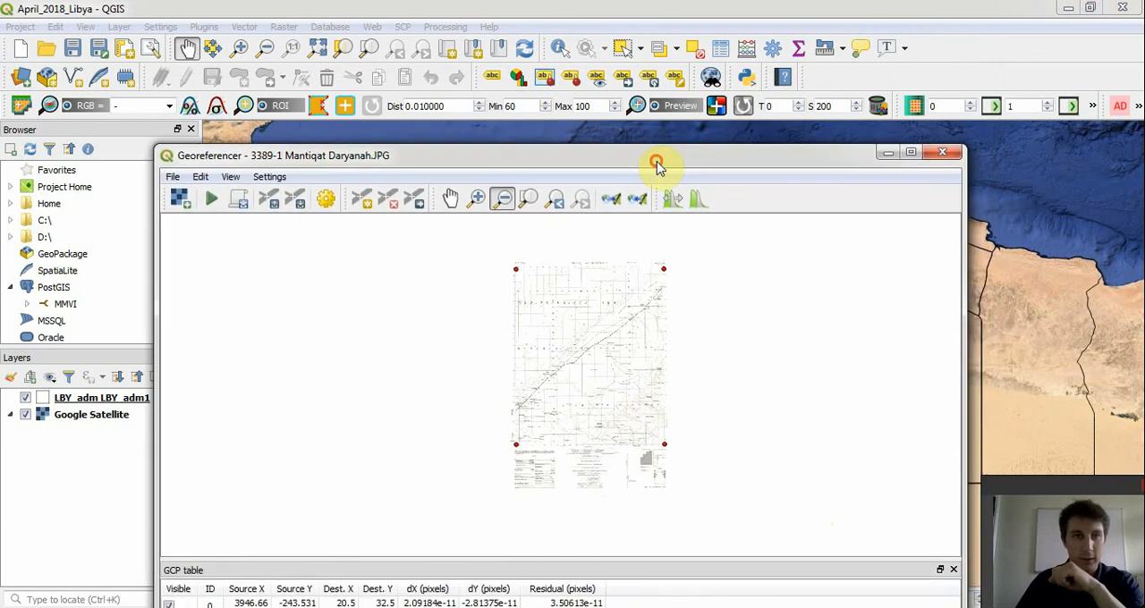
left_click(213, 201)
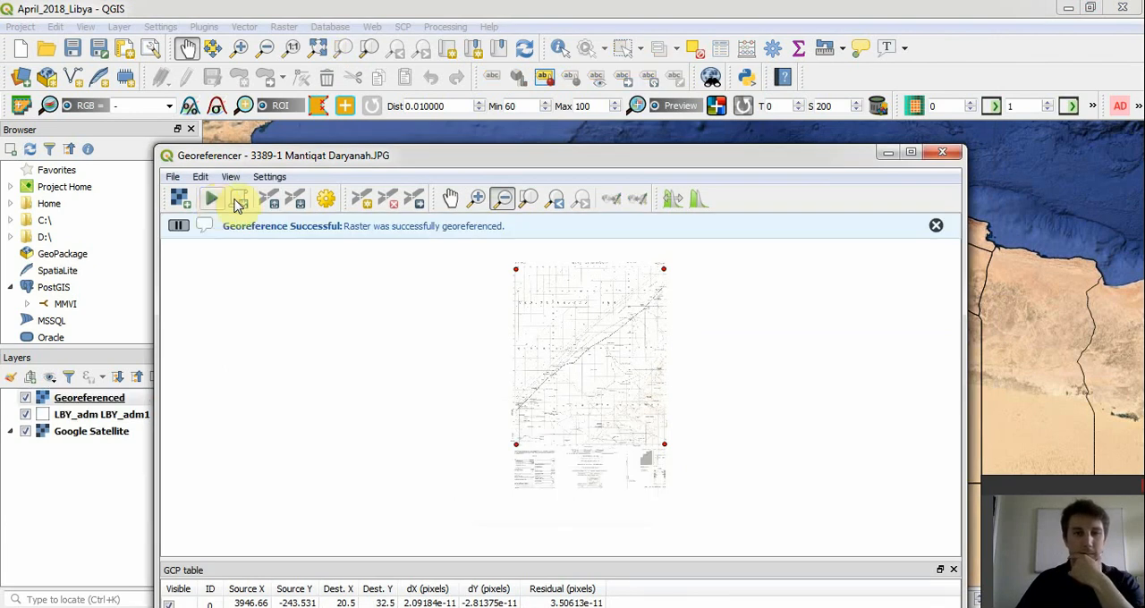
left_click(887, 153)
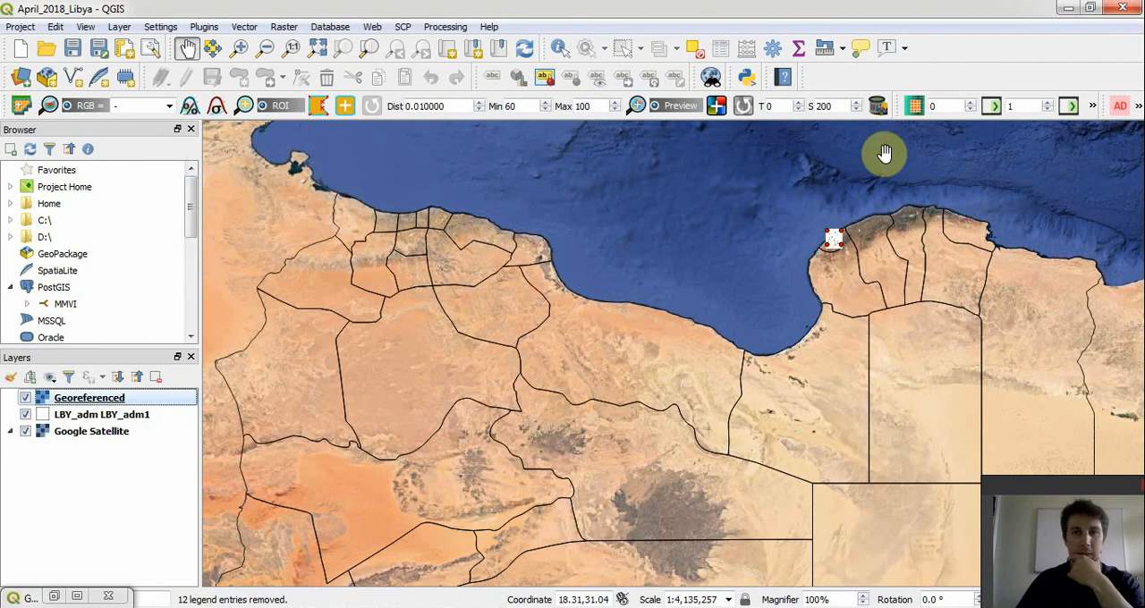
- Set the global opacity of the Georeferenced layer to about 50.5 % in its transparency properties
left_click(244, 50)
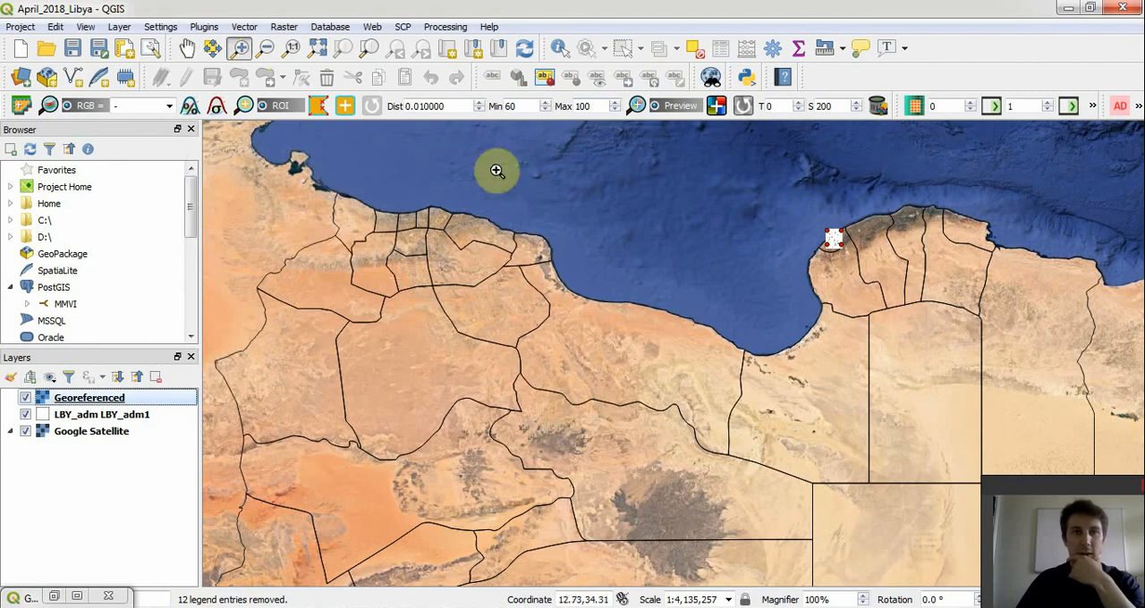
left_click_drag(816, 224, 857, 260)
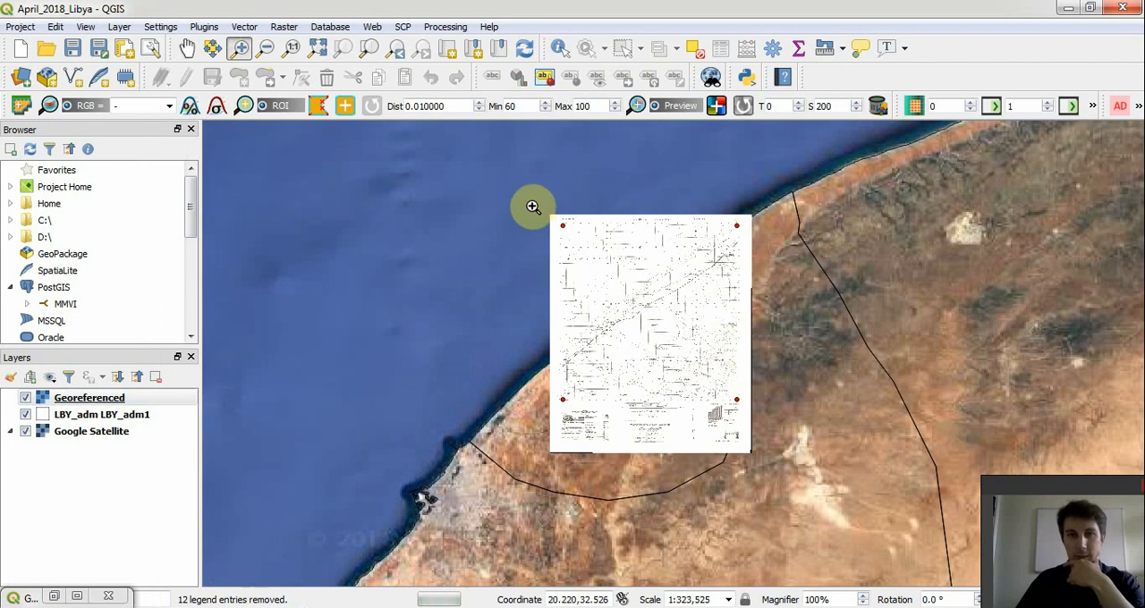
left_click_drag(528, 207, 785, 439)
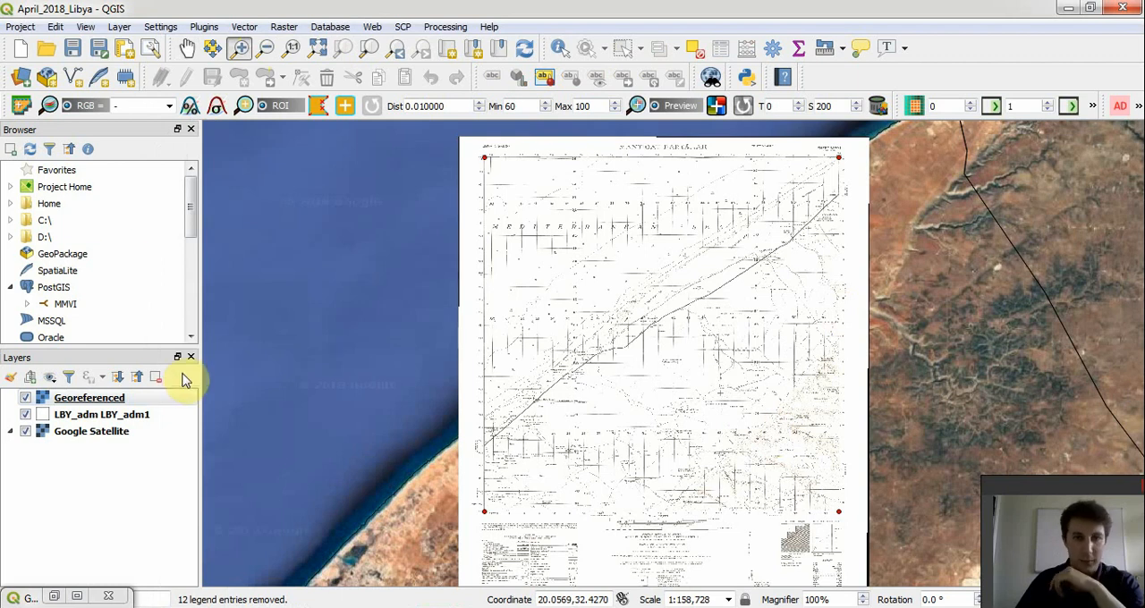
right_click(74, 401)
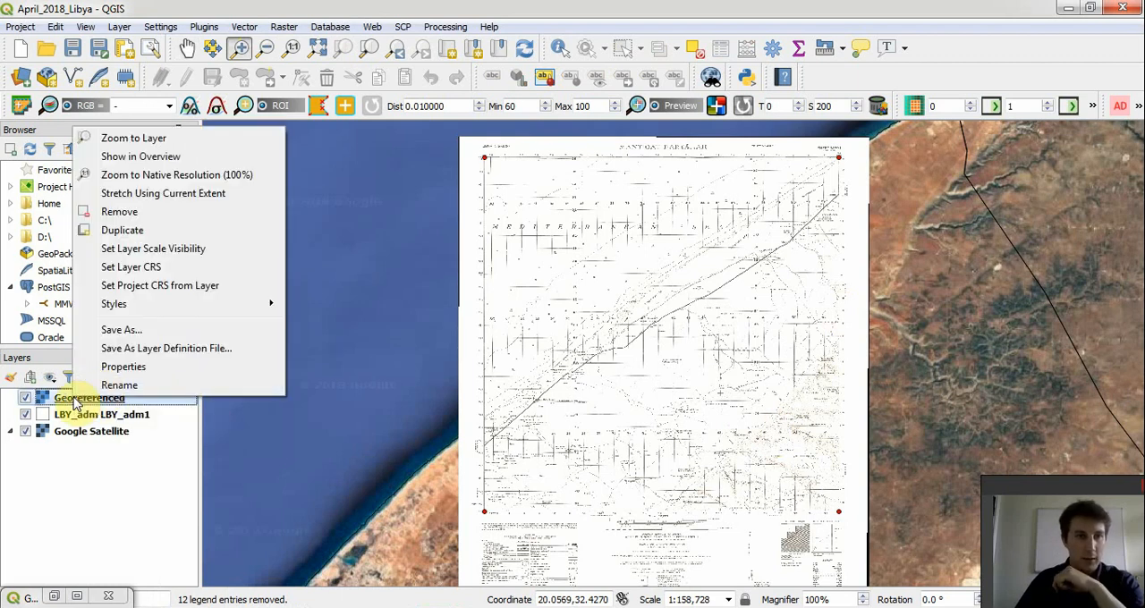
left_click(134, 368)
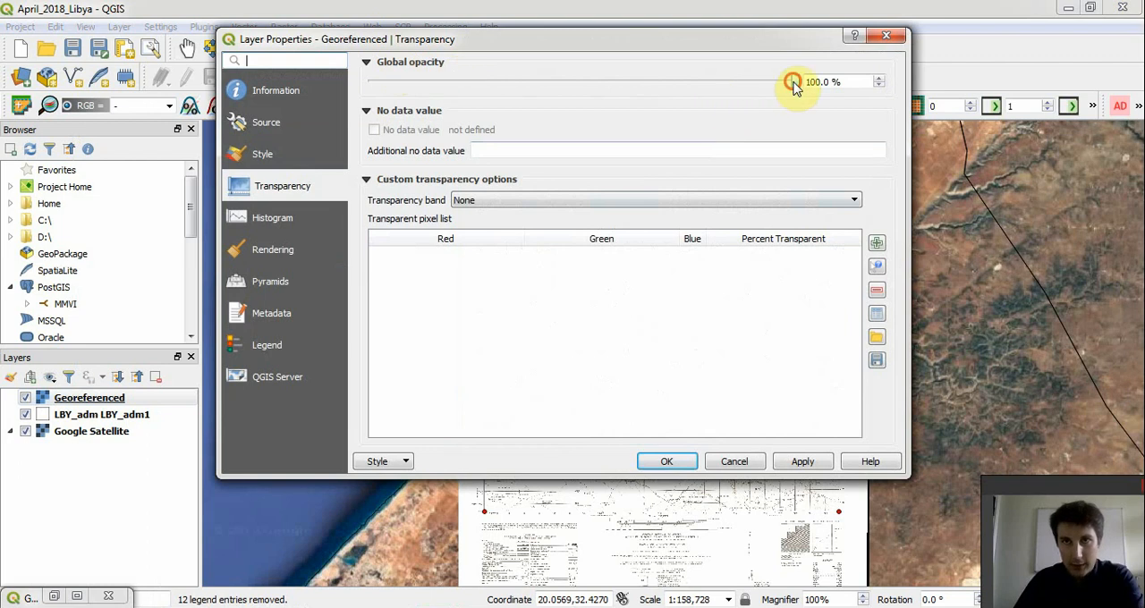
left_click_drag(794, 82, 584, 90)
left_click(801, 463)
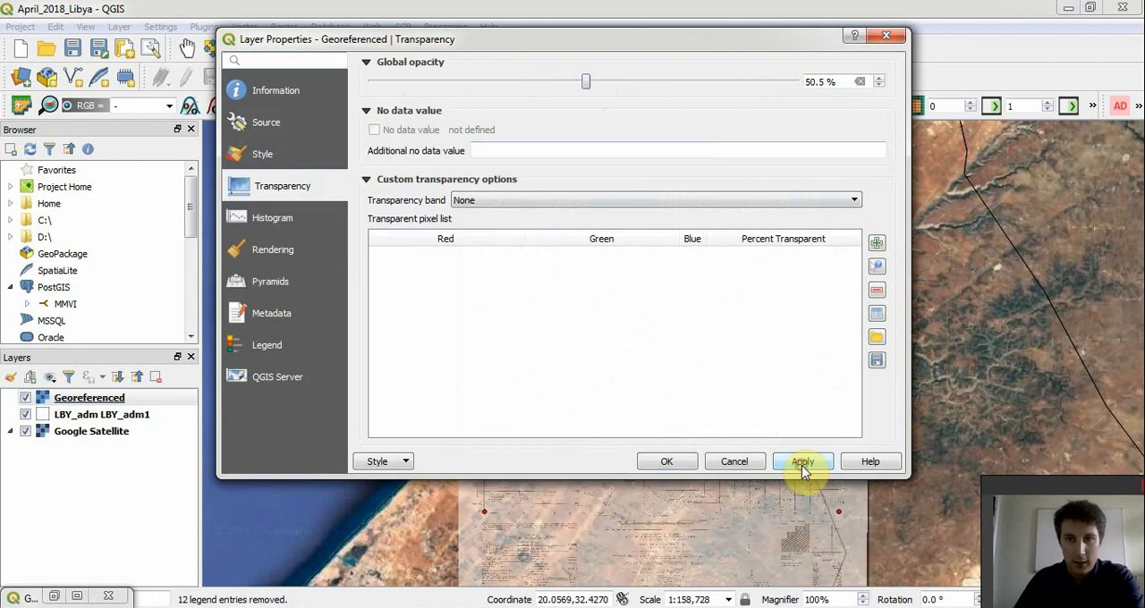
left_click(667, 461)
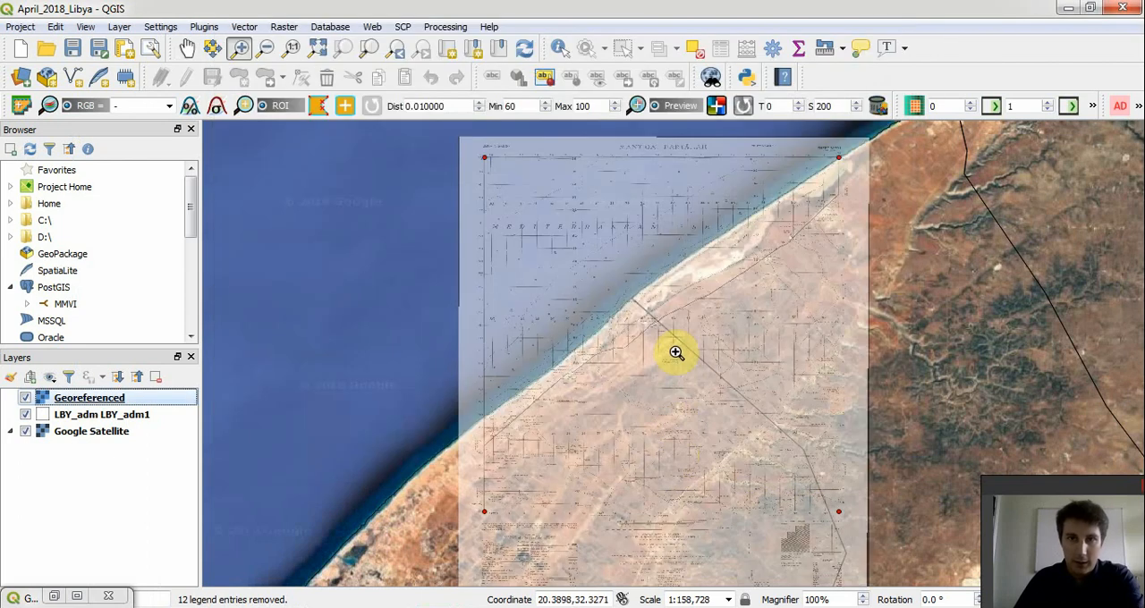
- Examine how the semi-transparent map sheet's coastline and roads line up with the satellite imagery, up close and in overview
left_click(659, 351)
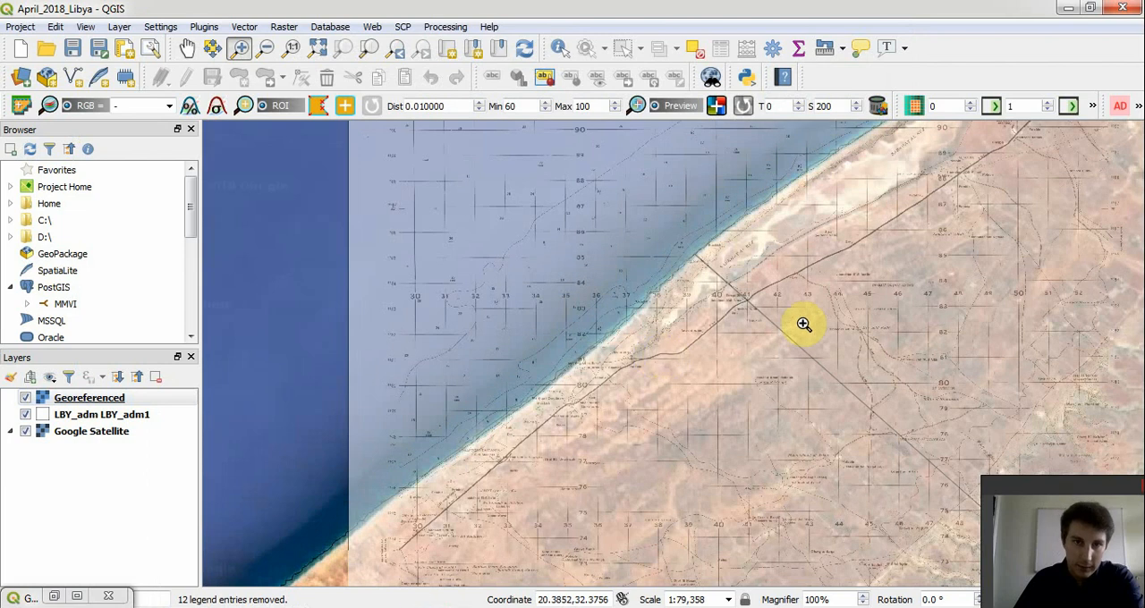
left_click(685, 287)
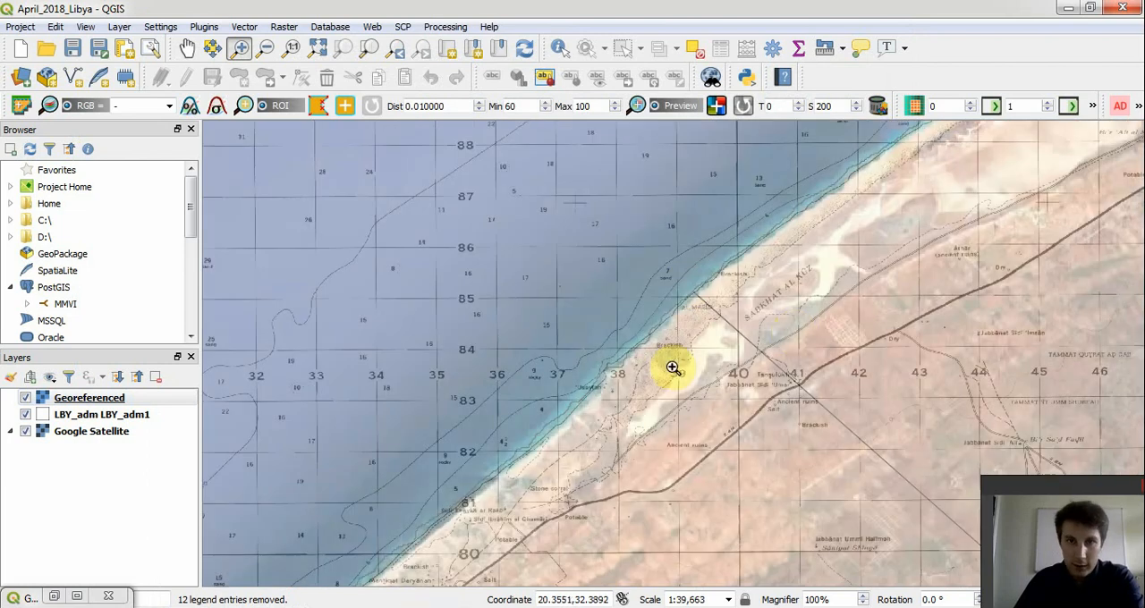
left_click(267, 50)
left_click(902, 365)
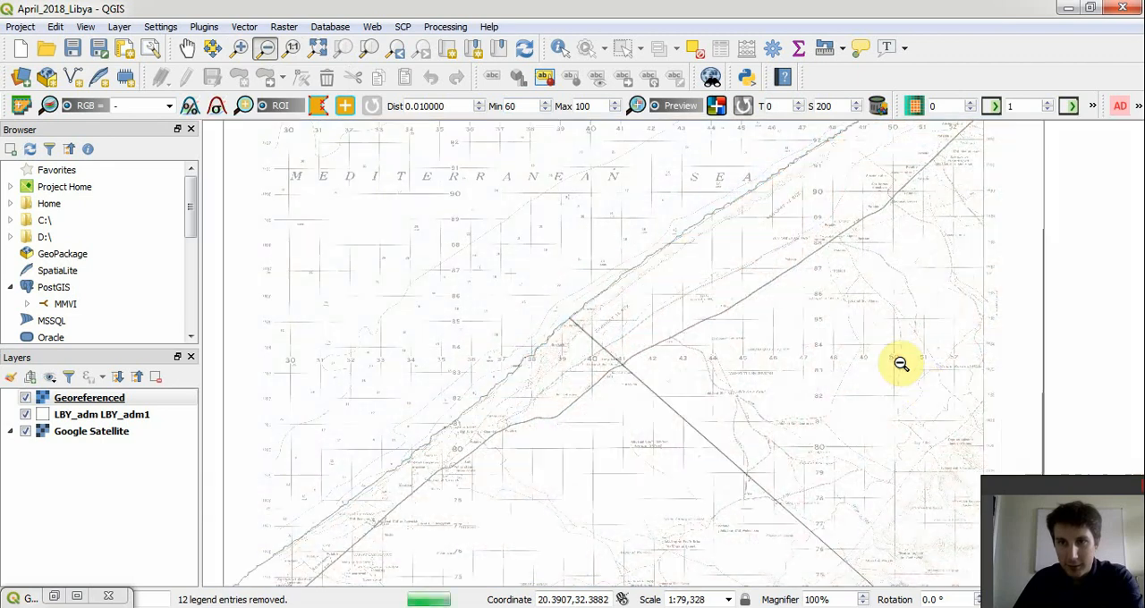
left_click(901, 375)
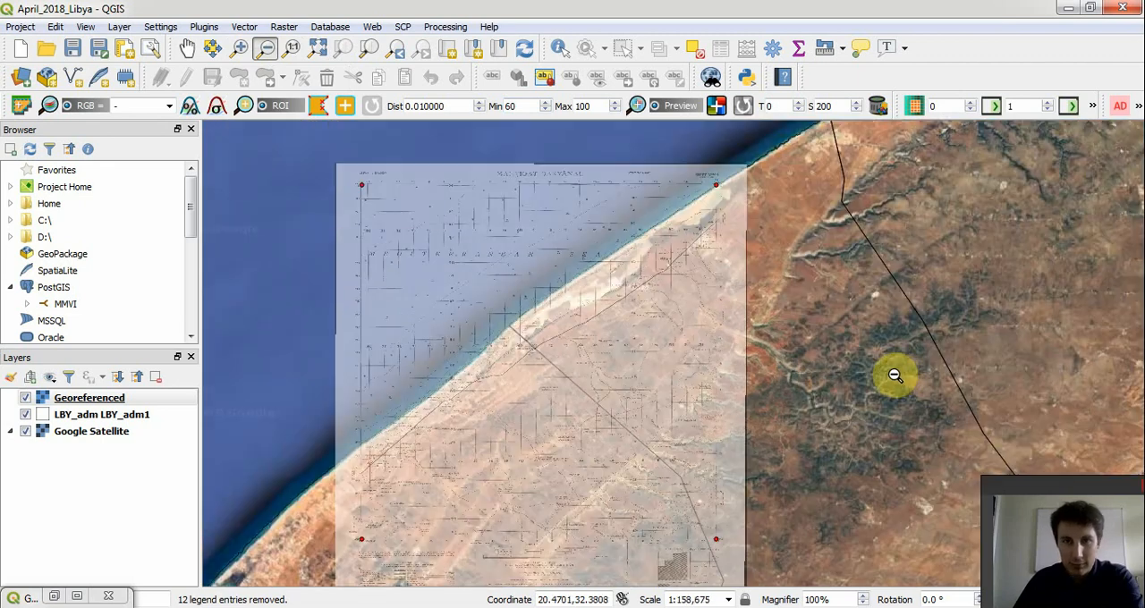
left_click(550, 492)
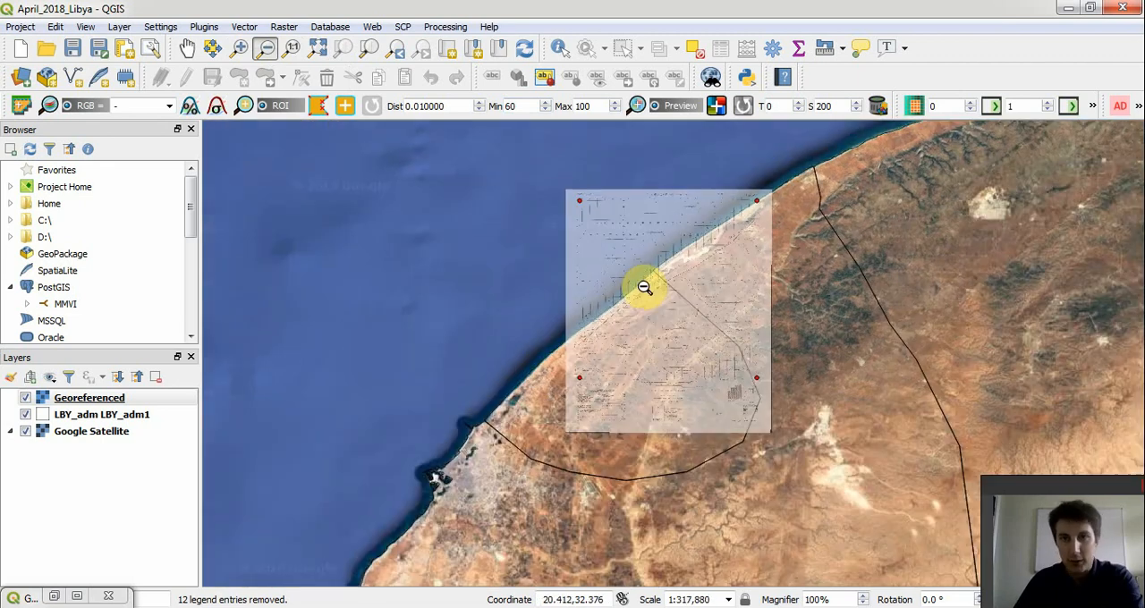